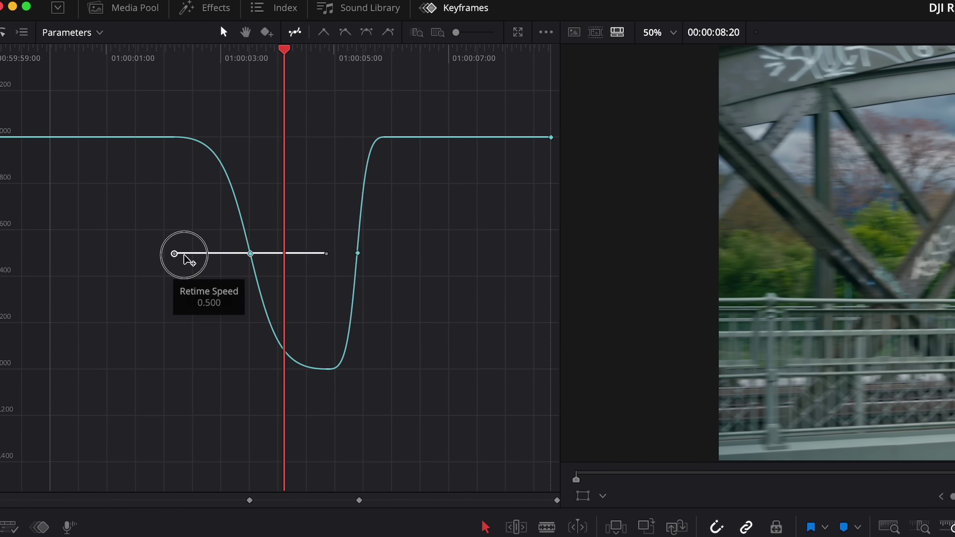
# Move P1013320 into the gap right after P1013289 on the Shuffle timeline
pyautogui.moveTo(184, 256); pyautogui.dragTo(239, 256)
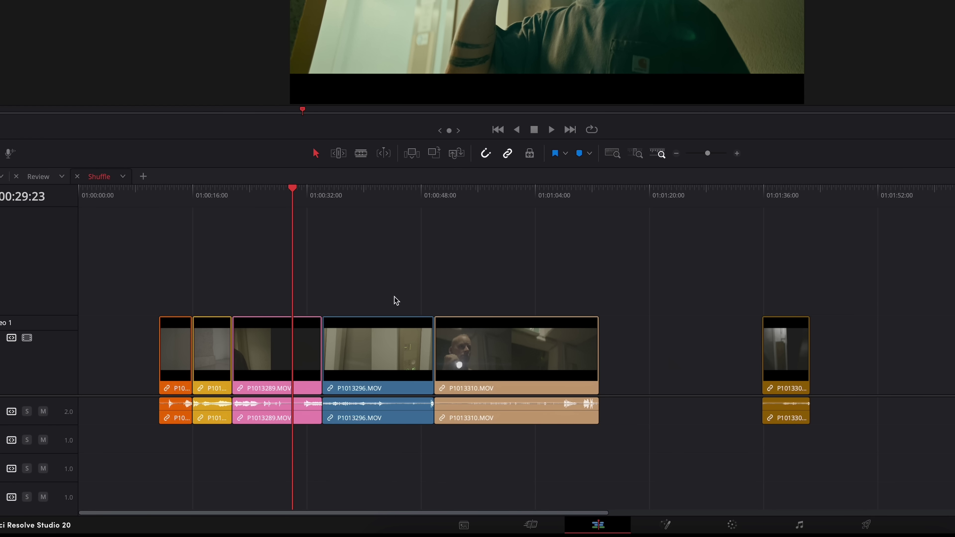
pyautogui.moveTo(396, 301); pyautogui.dragTo(324, 200)
pyautogui.click(393, 206)
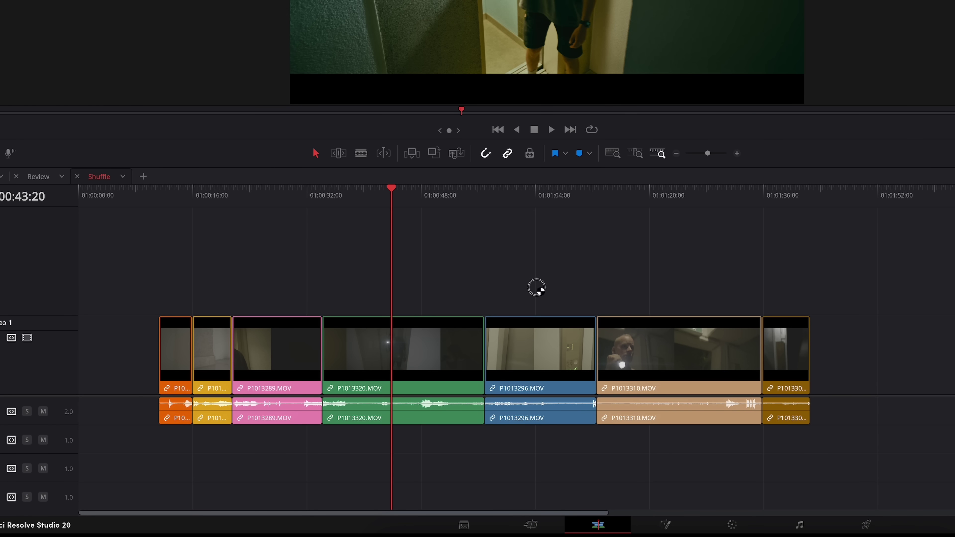
pyautogui.moveTo(537, 287); pyautogui.dragTo(565, 376)
pyautogui.moveTo(443, 354); pyautogui.dragTo(465, 354)
pyautogui.moveTo(256, 341); pyautogui.dragTo(362, 336)
pyautogui.moveTo(364, 257); pyautogui.dragTo(825, 427)
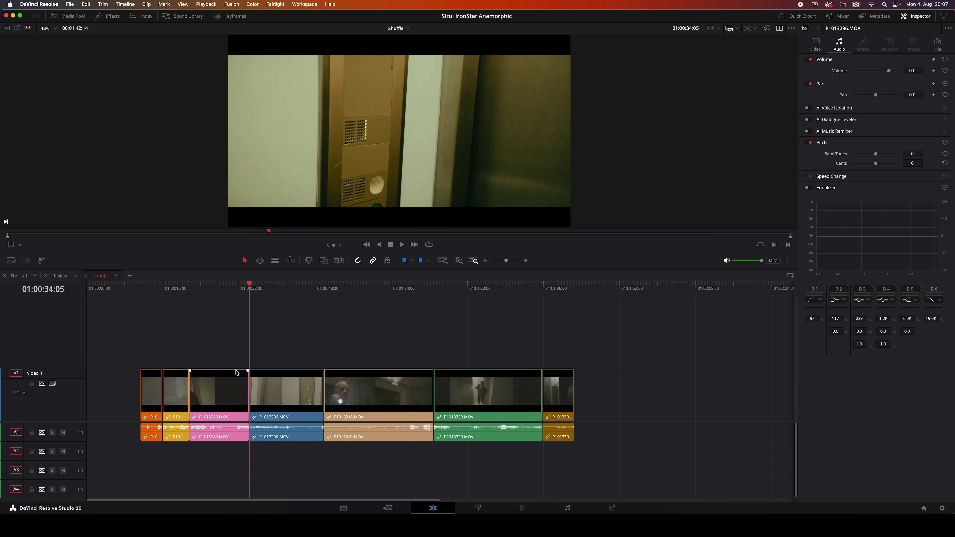
# Marquee-select P1013296 and the later clips, shift them right, and reposition P1013320
pyautogui.moveTo(331, 401); pyautogui.dragTo(625, 443)
pyautogui.moveTo(284, 391); pyautogui.dragTo(410, 395)
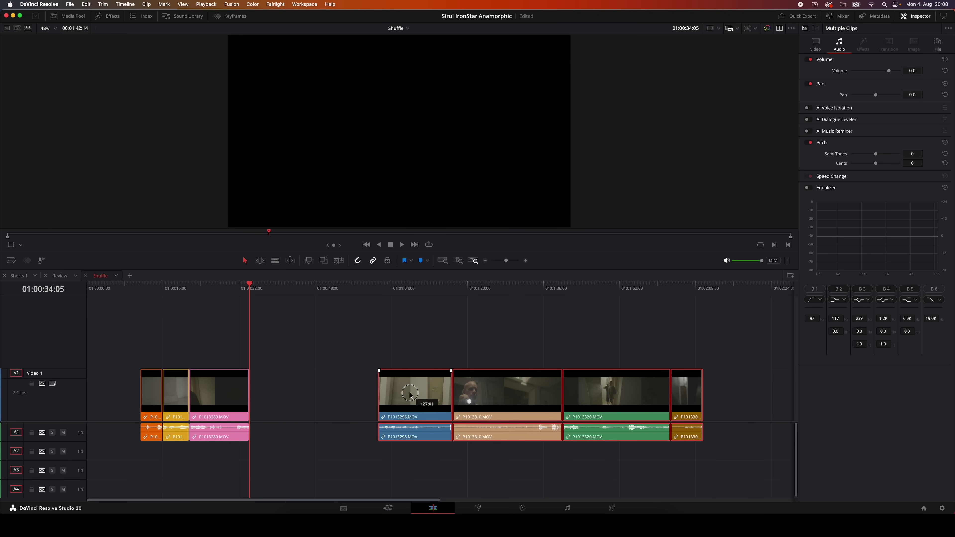
pyautogui.click(582, 323)
pyautogui.moveTo(592, 396); pyautogui.dragTo(291, 391)
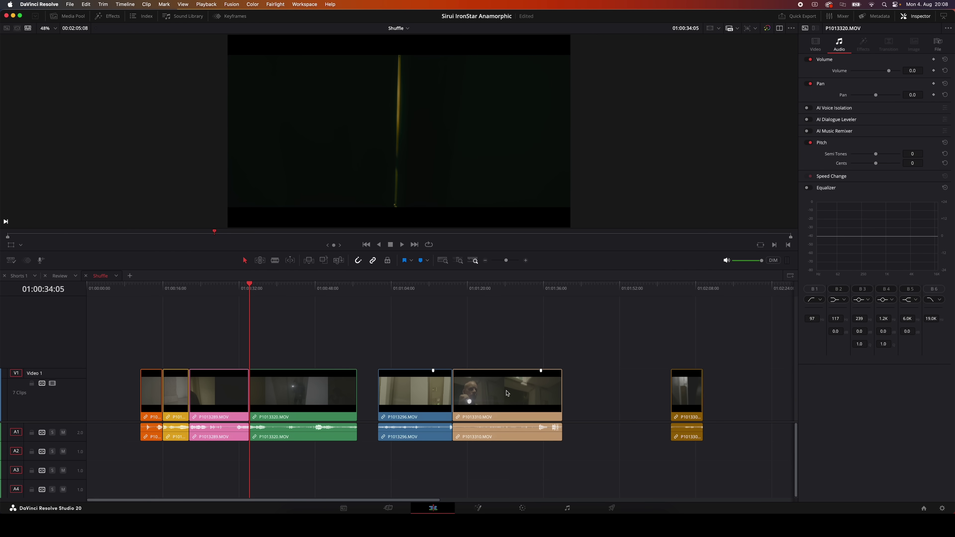
# Ripple-delete the leftover gaps so the clips butt up against each other
pyautogui.press('BackSpace')
pyautogui.click(590, 394)
pyautogui.press('BackSpace')
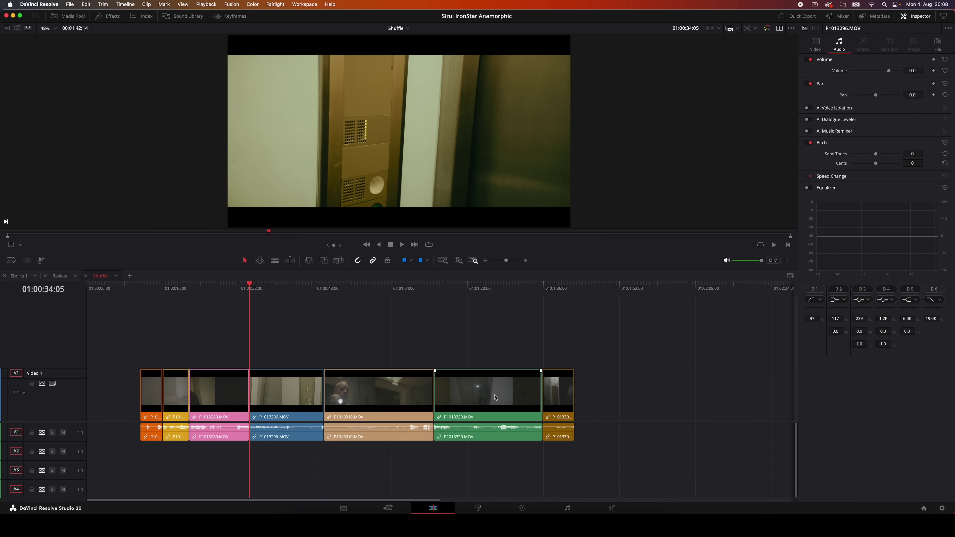
pyautogui.hotkey('shift', 'v')
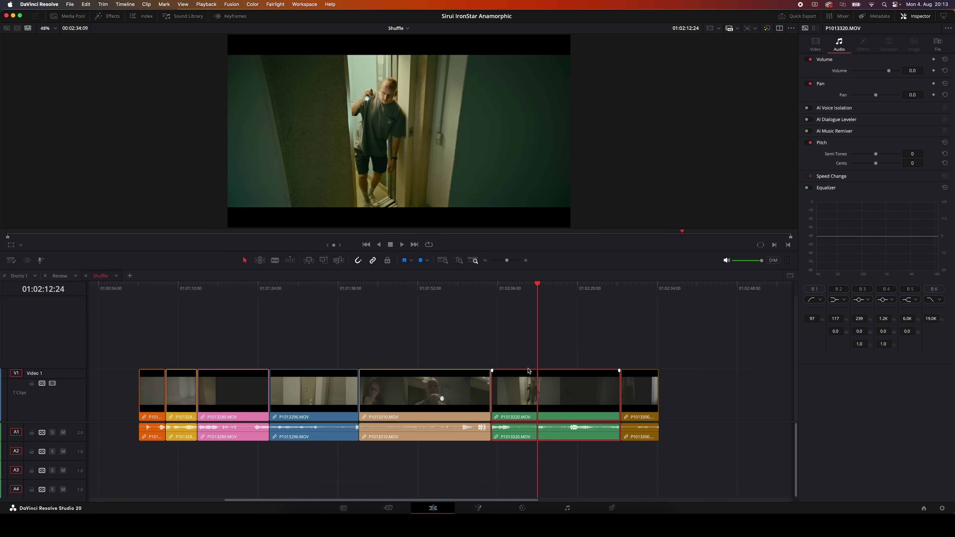
pyautogui.press('super+shift+comma')
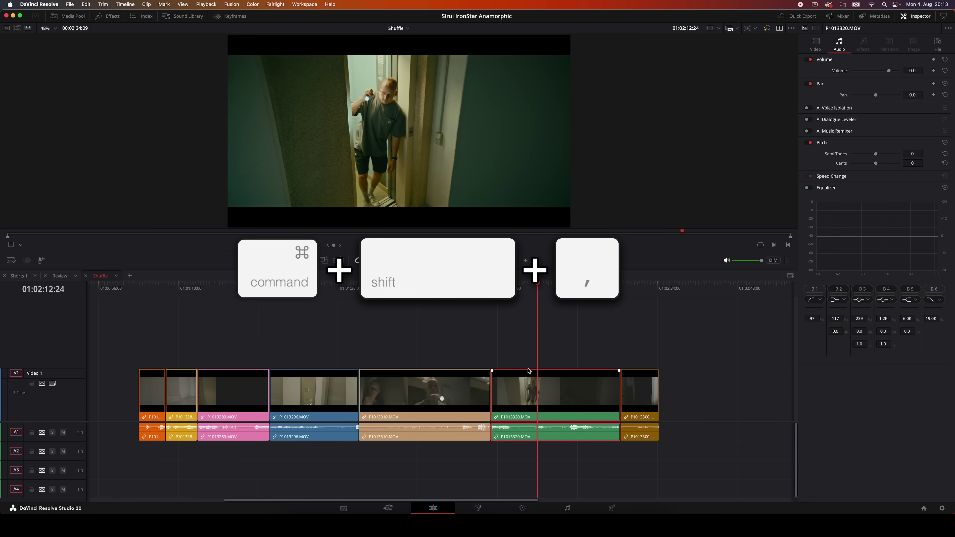
pyautogui.press('super+shift+comma')
pyautogui.press('super+shift+comma')
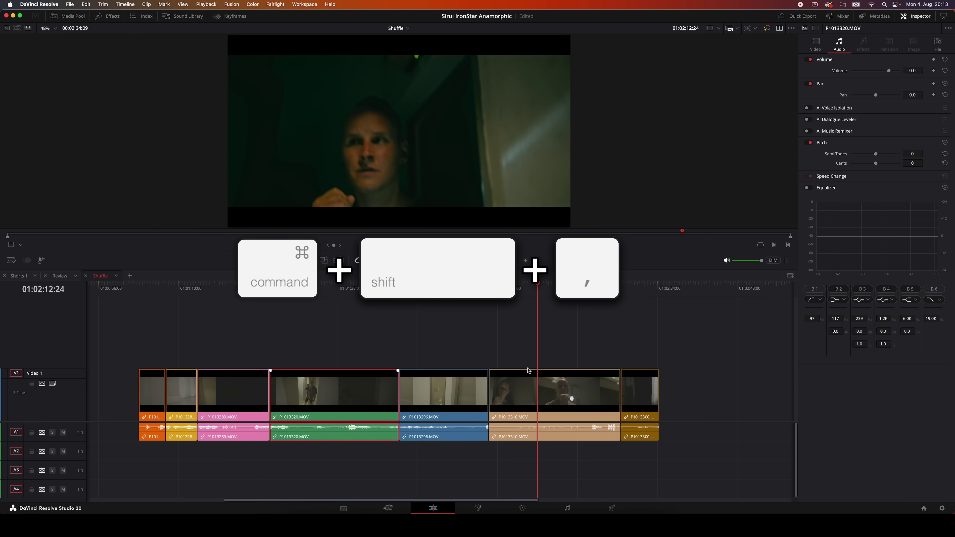
pyautogui.press('super+shift+period')
pyautogui.press('super+shift+period')
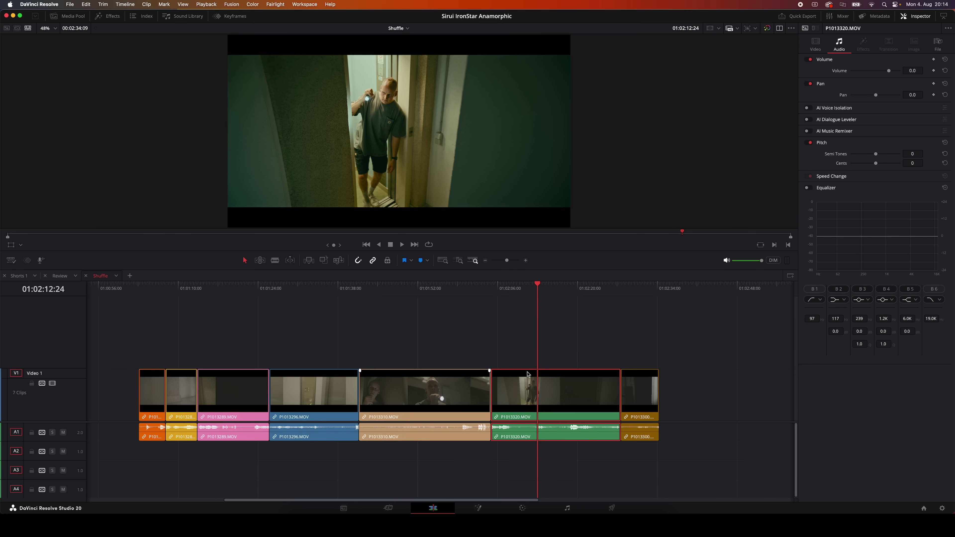
pyautogui.press('super+shift+comma')
pyautogui.press('super+shift+comma')
pyautogui.press('super+shift+comma')
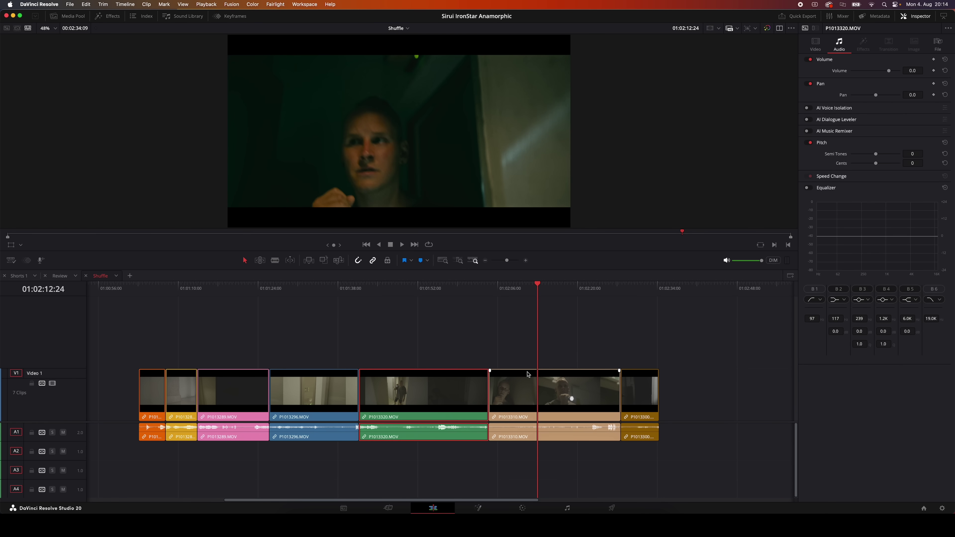
pyautogui.press('super+shift+comma')
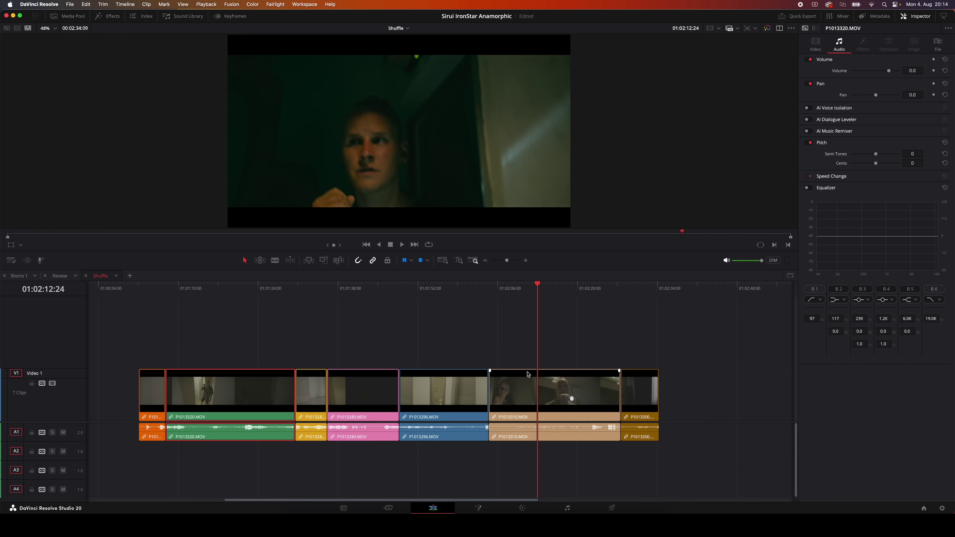
pyautogui.press('super+shift+period')
pyautogui.press('super+shift+period')
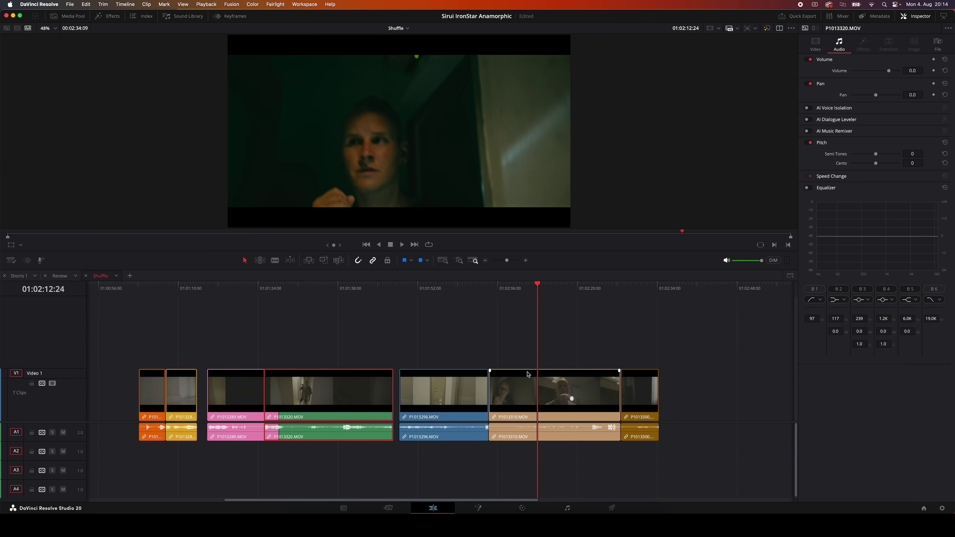
pyautogui.press('super+shift+period')
pyautogui.press('super+shift+period')
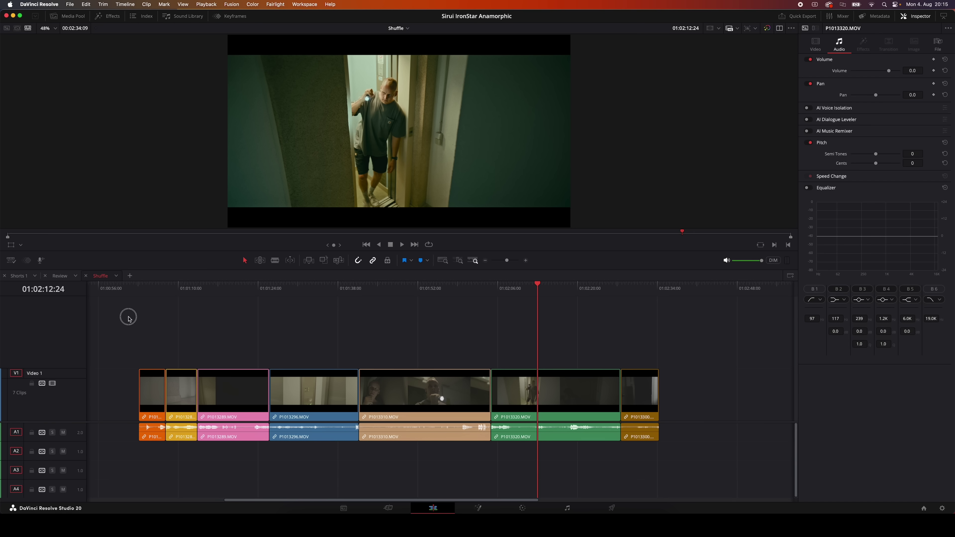
pyautogui.moveTo(128, 318); pyautogui.dragTo(266, 446)
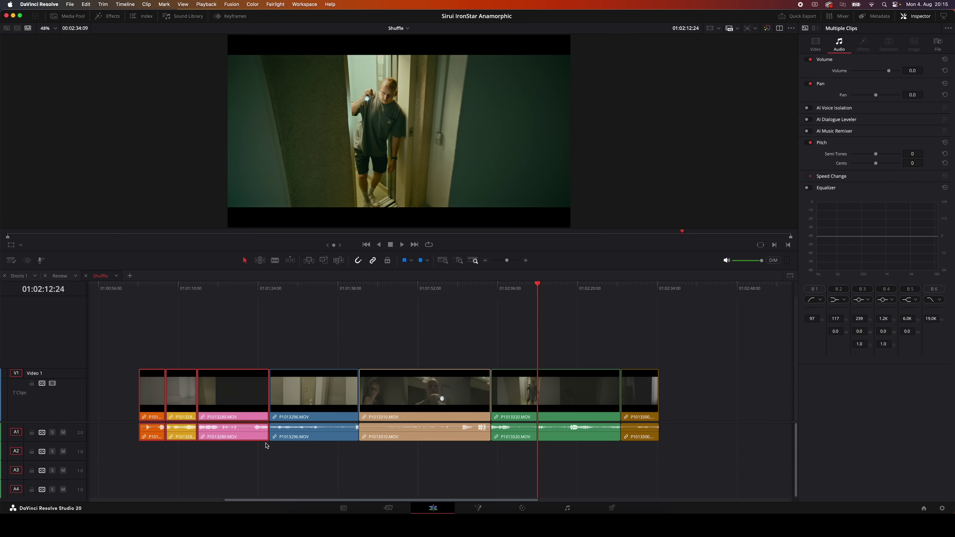
pyautogui.press('super+shift+period')
pyautogui.press('super+shift+period')
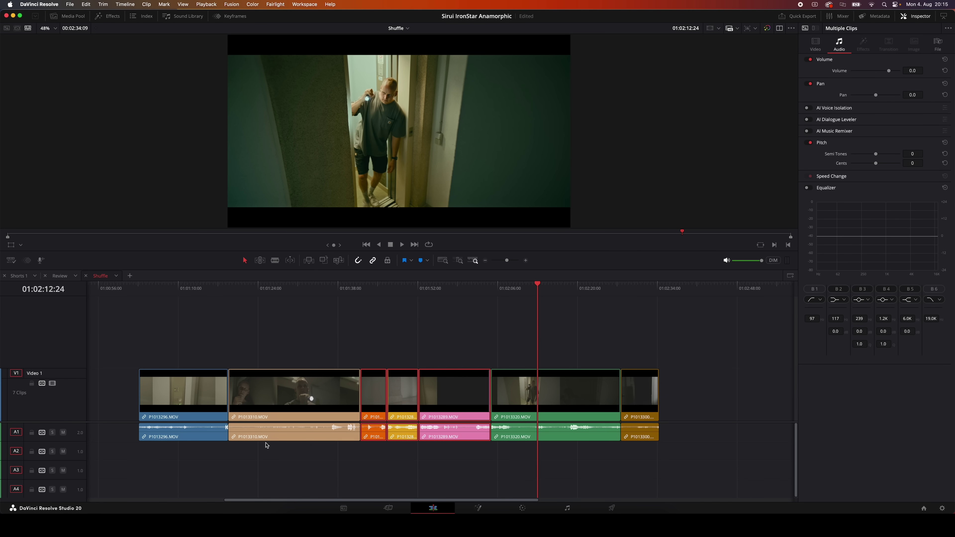
pyautogui.press('super+shift+period')
pyautogui.press('super+shift+period')
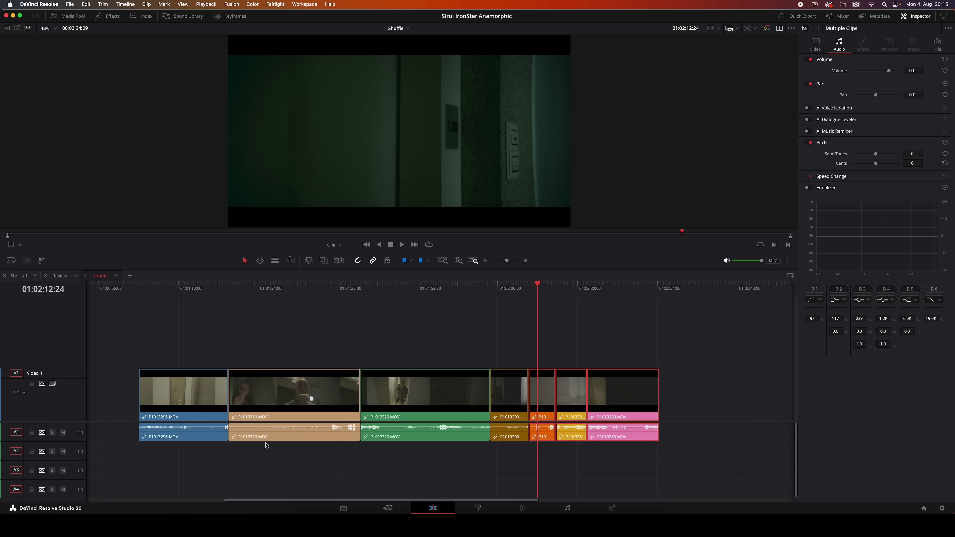
pyautogui.press('super+shift+comma')
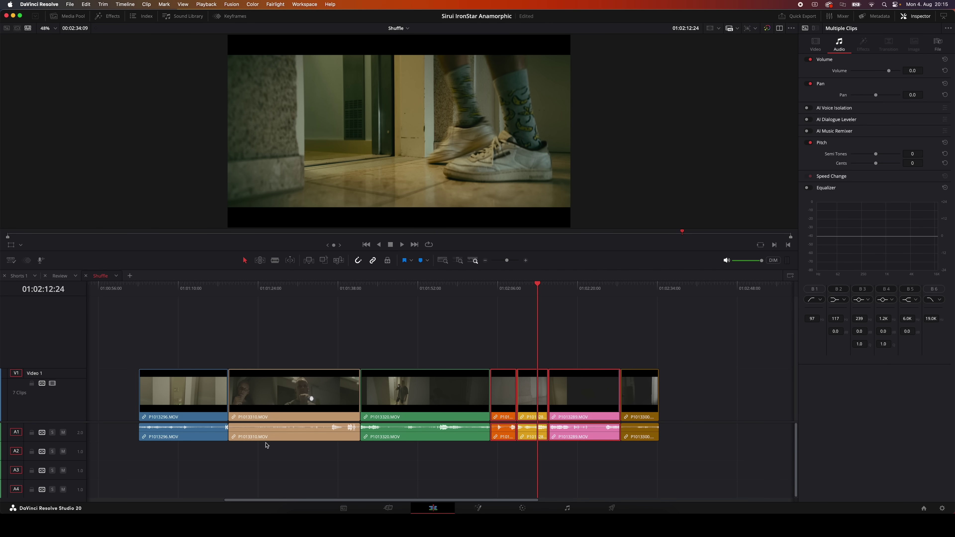
pyautogui.press('super+shift+comma')
pyautogui.press('super+shift+comma')
pyautogui.press('super+shift+comma')
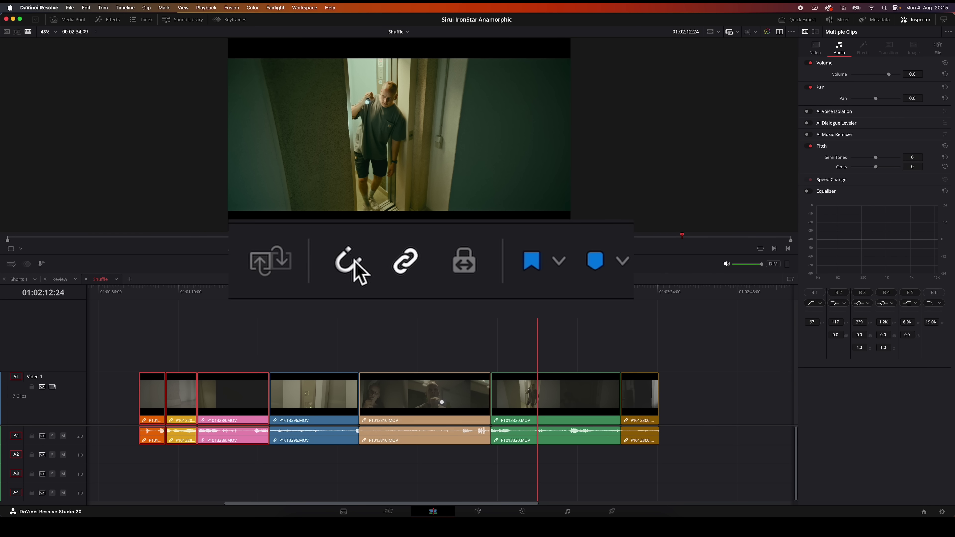
# Toggle snapping off with N and drag P1013296 past P1013310 onto P1013320
pyautogui.press('n')
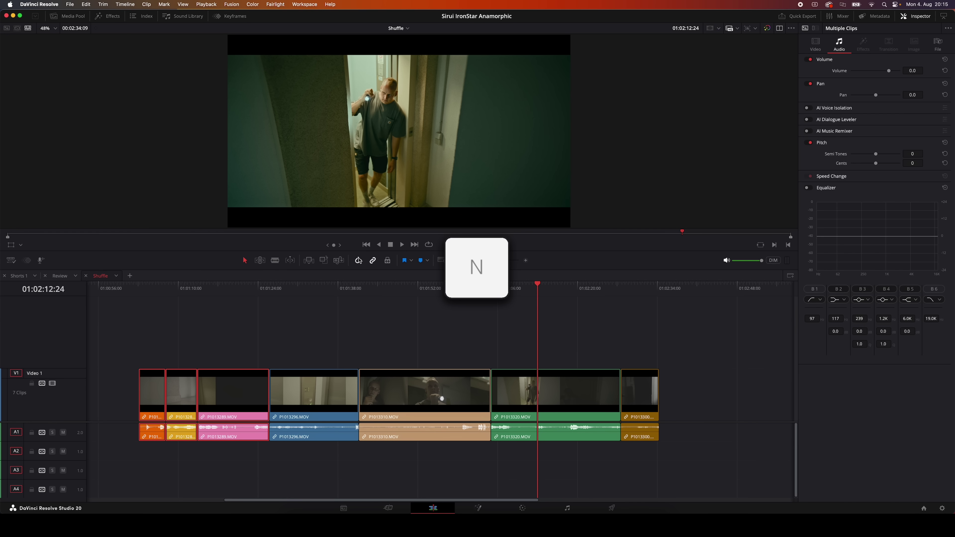
pyautogui.click(317, 385)
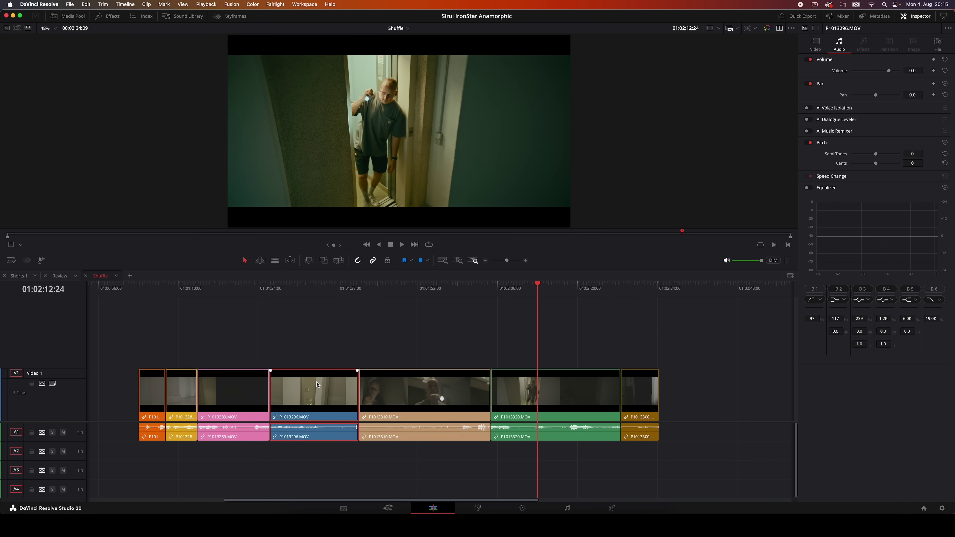
pyautogui.moveTo(317, 389); pyautogui.dragTo(513, 395)
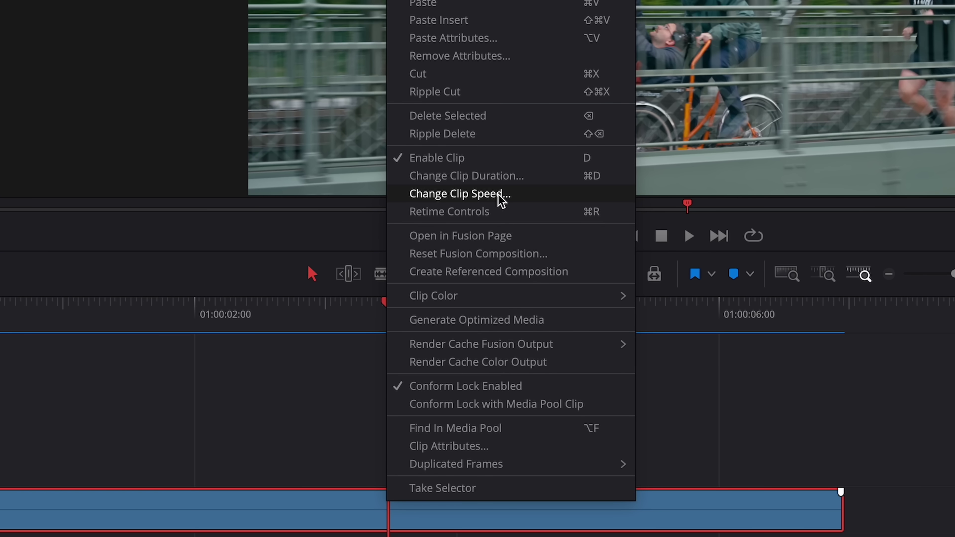
# Apply a Freeze Frame to C8879.MP4 via Change Clip Speed, then scrub to about 01:00:02:24
pyautogui.click(501, 201)
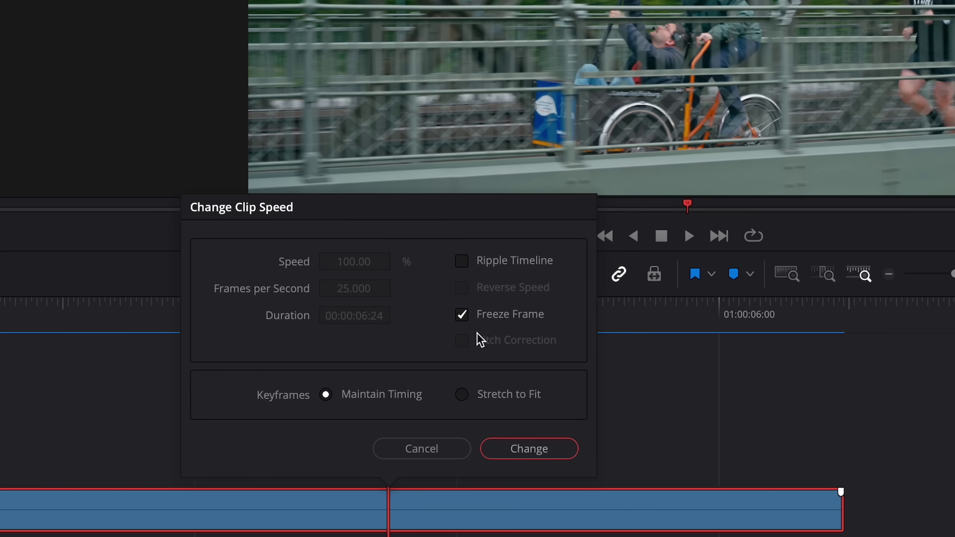
pyautogui.click(529, 449)
pyautogui.press('space')
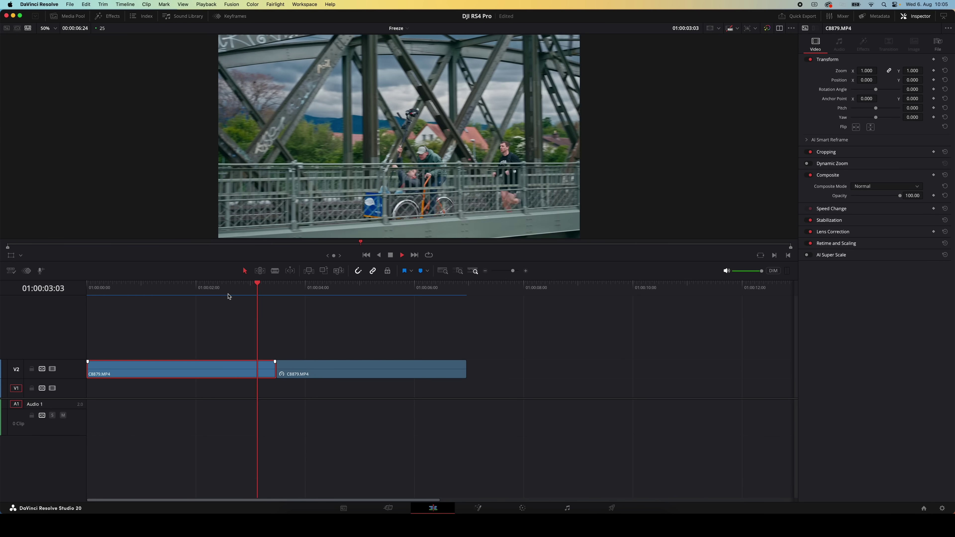
pyautogui.moveTo(326, 369); pyautogui.dragTo(334, 369)
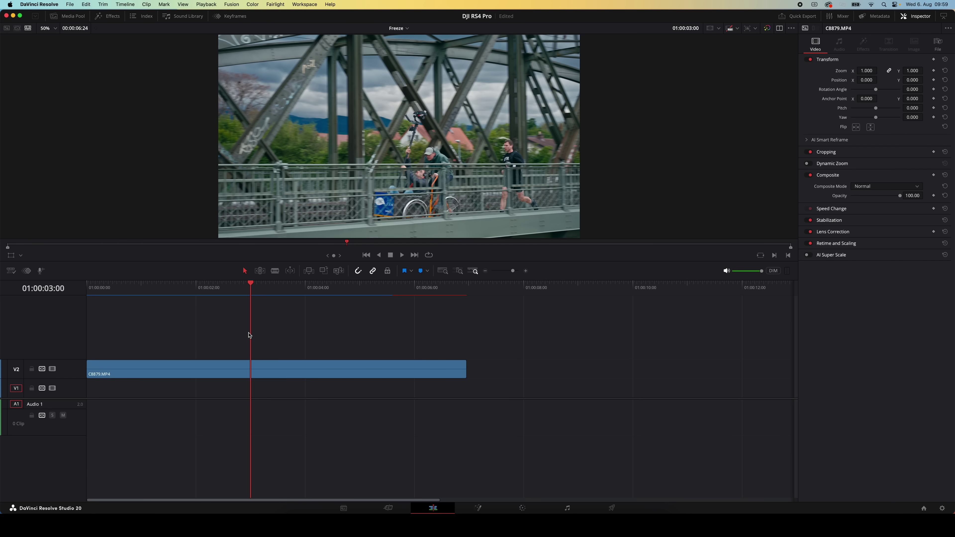
pyautogui.moveTo(233, 289); pyautogui.dragTo(298, 303)
# Show C8879.MP4's retime controls and add a Freeze Frame at 01:00:03:12
pyautogui.click(231, 290)
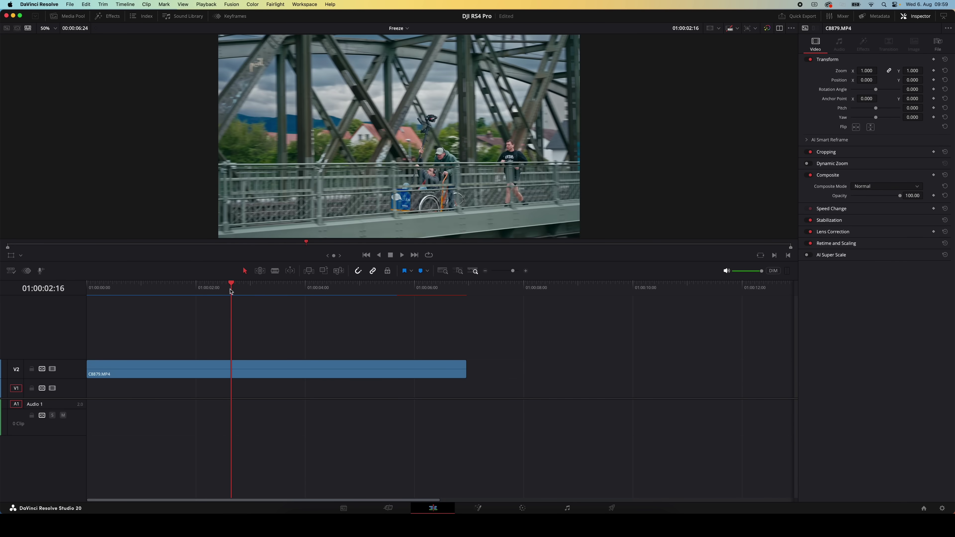
pyautogui.rightClick(244, 376)
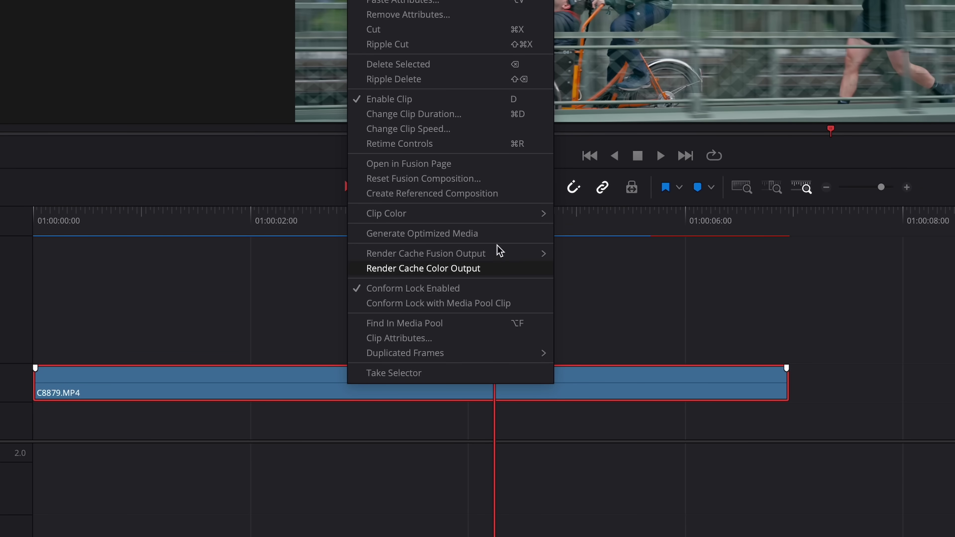
pyautogui.click(399, 144)
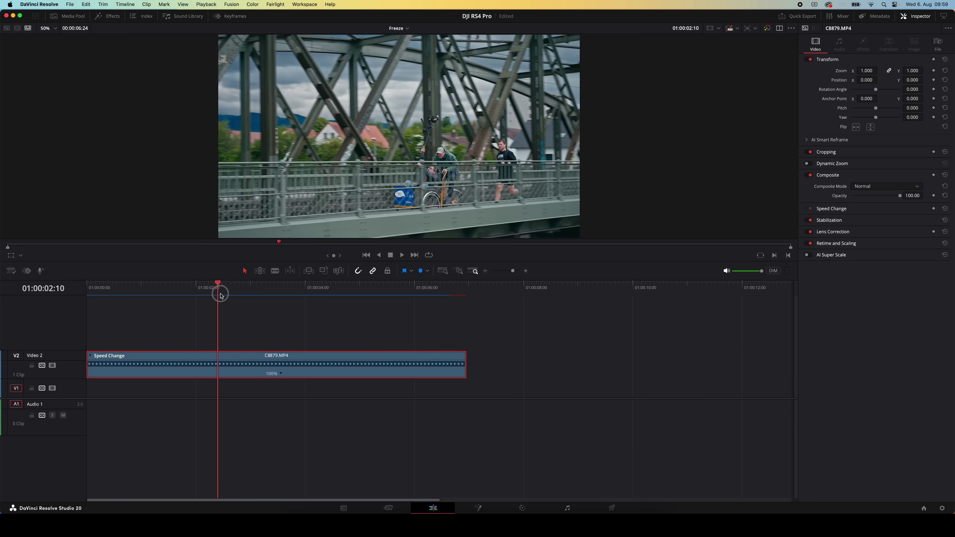
pyautogui.moveTo(215, 292); pyautogui.dragTo(279, 300)
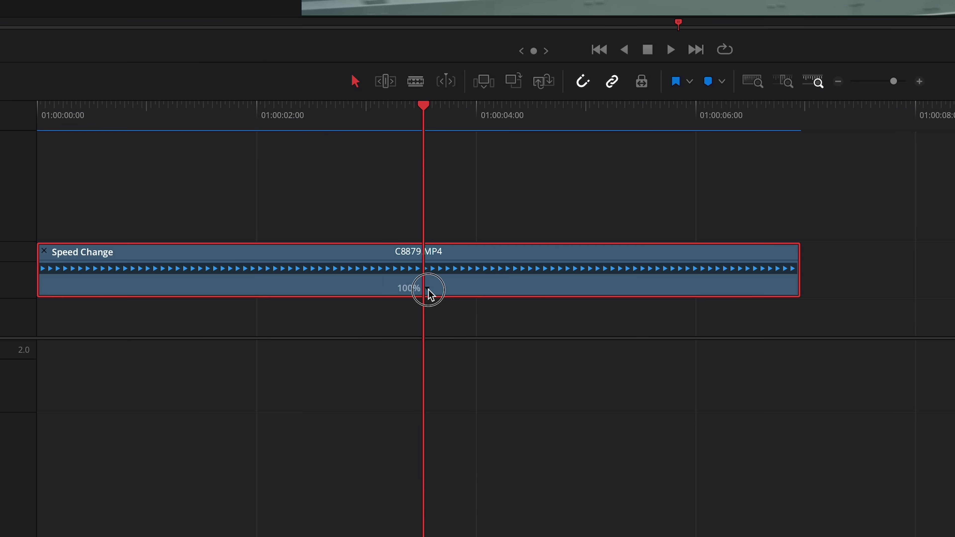
pyautogui.click(281, 374)
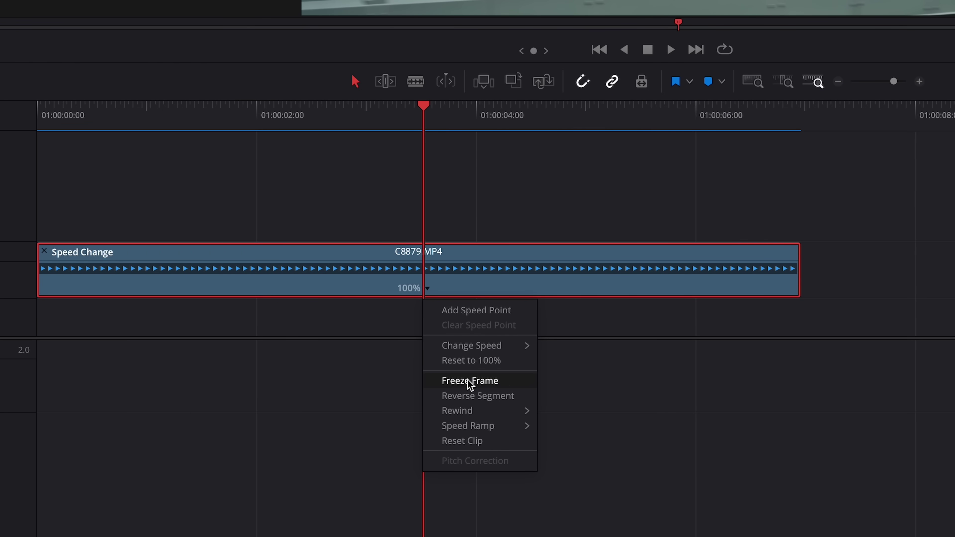
pyautogui.click(473, 381)
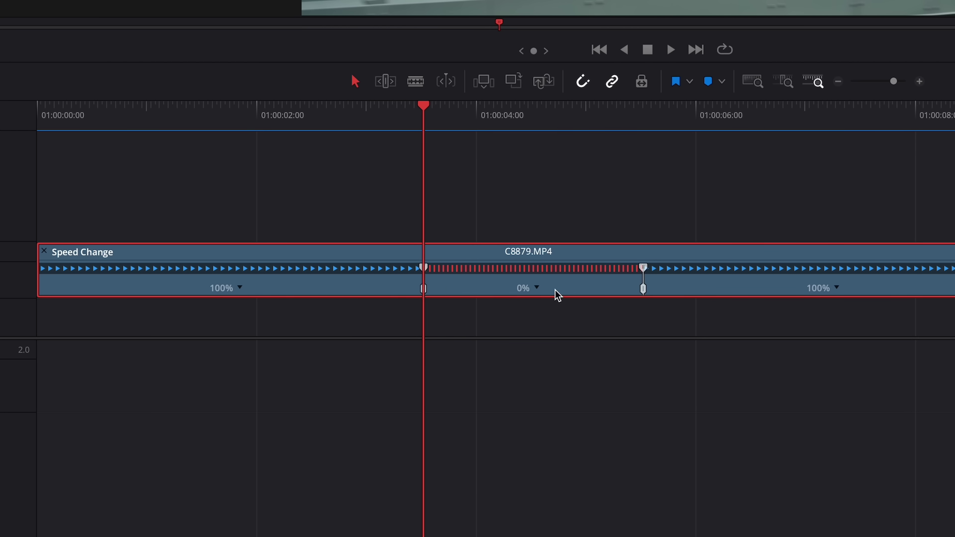
# Shorten the 0% freeze section and play it back from before the freeze
pyautogui.moveTo(644, 272); pyautogui.dragTo(629, 284)
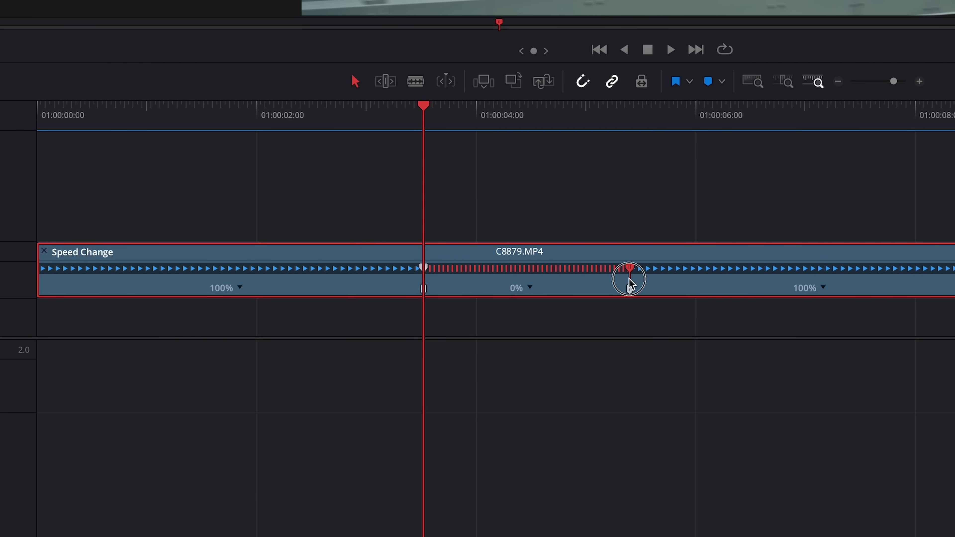
pyautogui.click(205, 130)
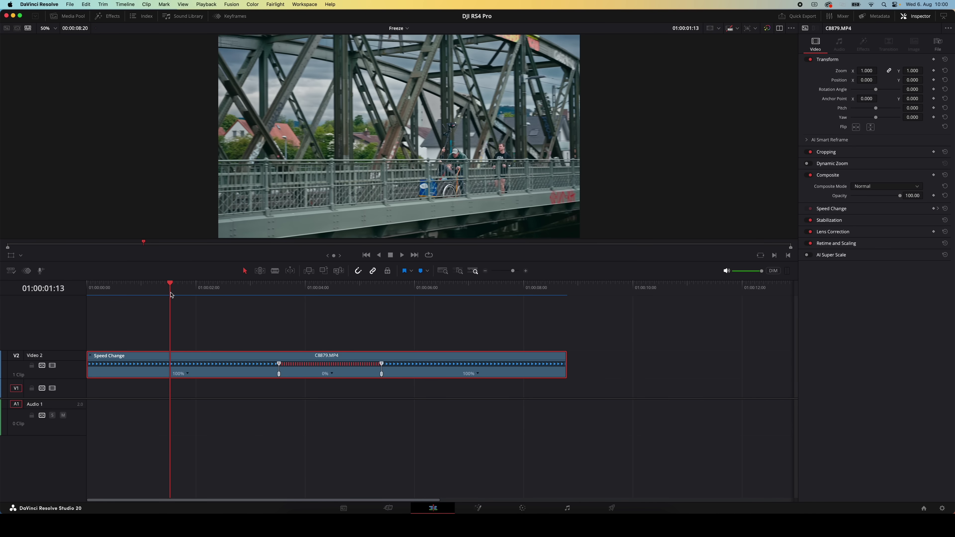
pyautogui.press('space')
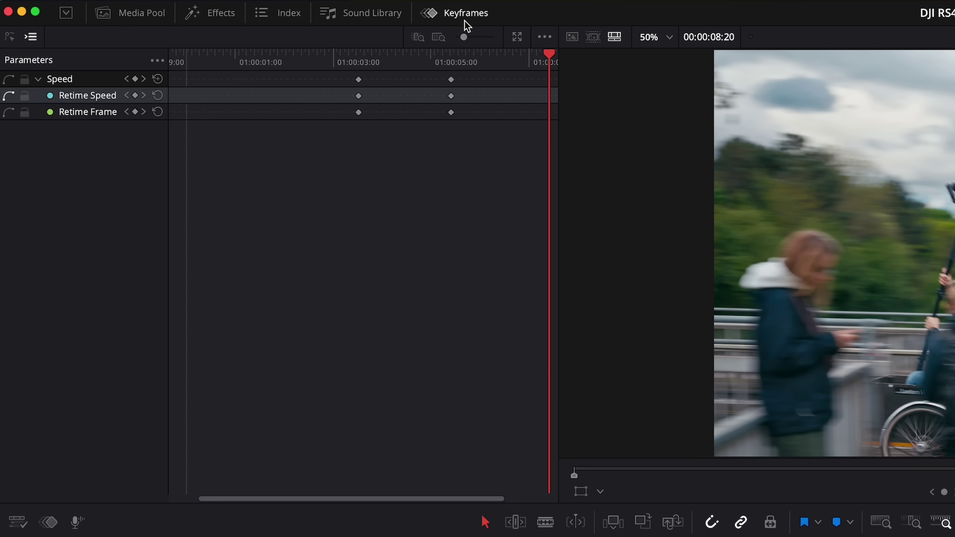
# Show the Retime Speed curve and apply Ease In and Out to both speed keyframes
pyautogui.click(10, 38)
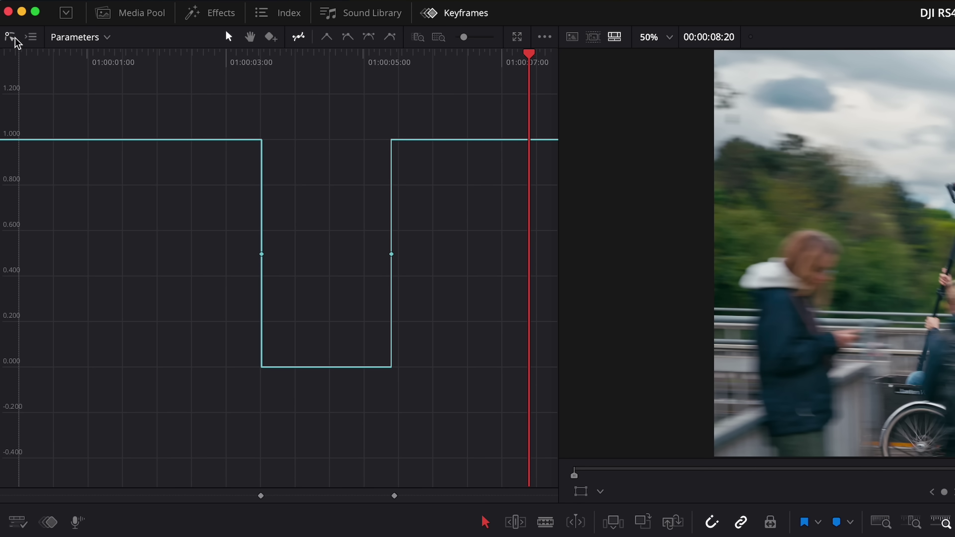
pyautogui.click(107, 37)
pyautogui.moveTo(109, 60)
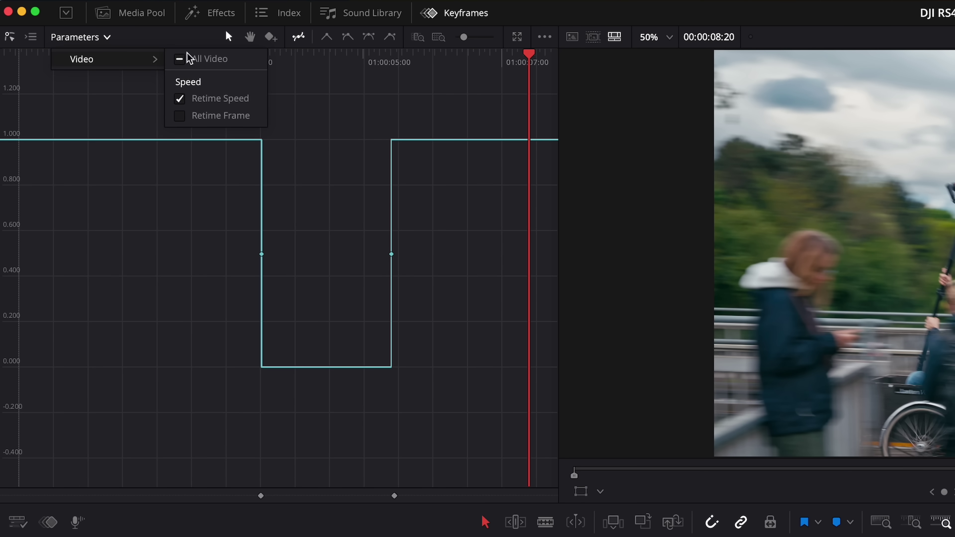
pyautogui.click(211, 249)
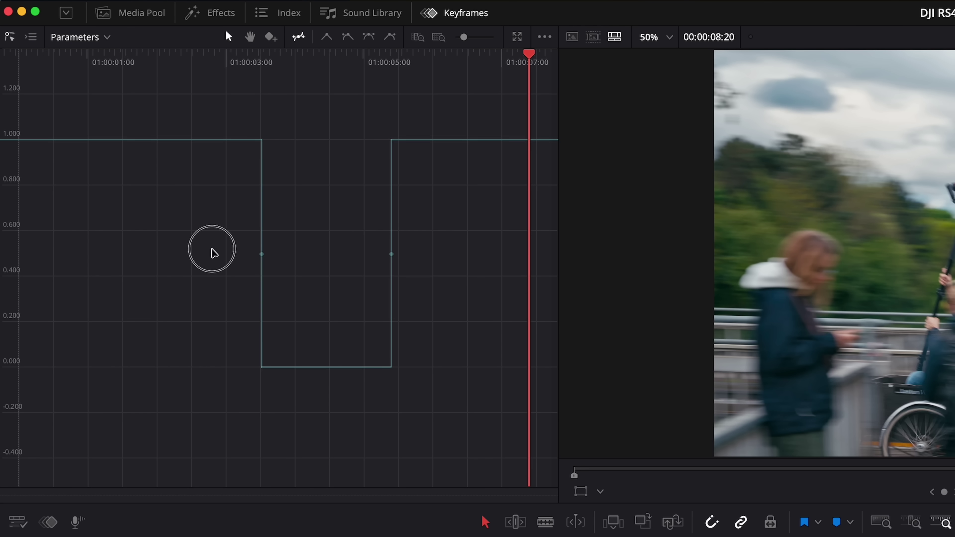
pyautogui.moveTo(188, 232); pyautogui.dragTo(506, 458)
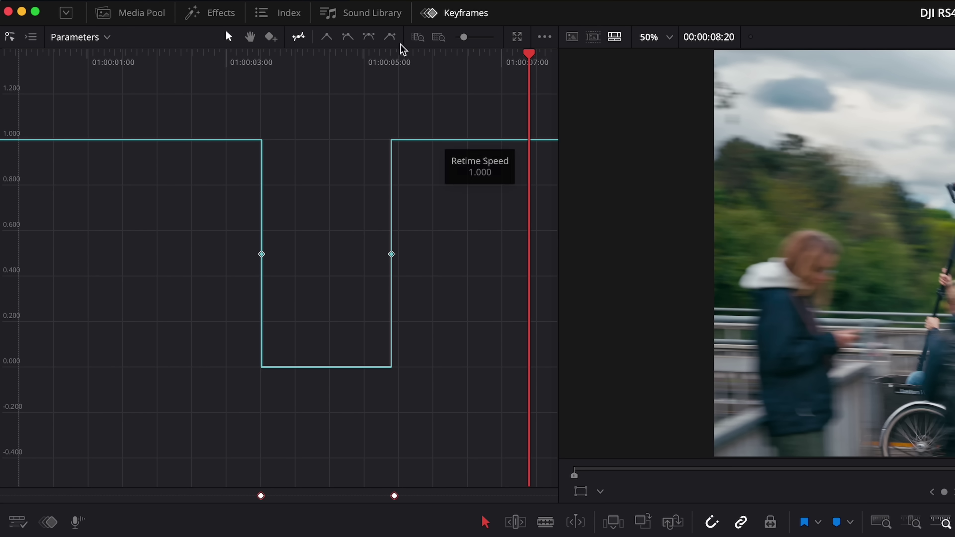
pyautogui.click(369, 37)
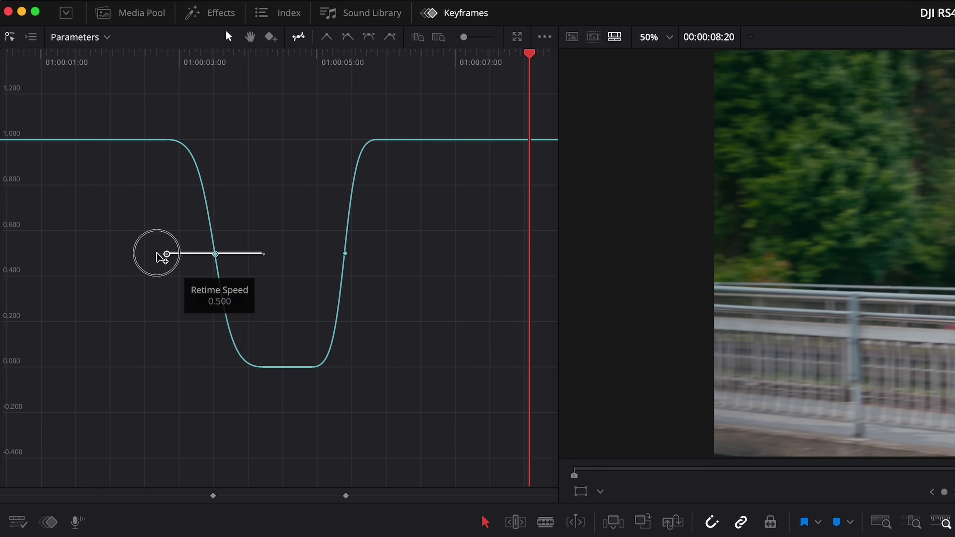
# Make the drop into the freeze abrupt, lengthen the right handle, and play the ramp
pyautogui.moveTo(160, 254); pyautogui.dragTo(118, 256)
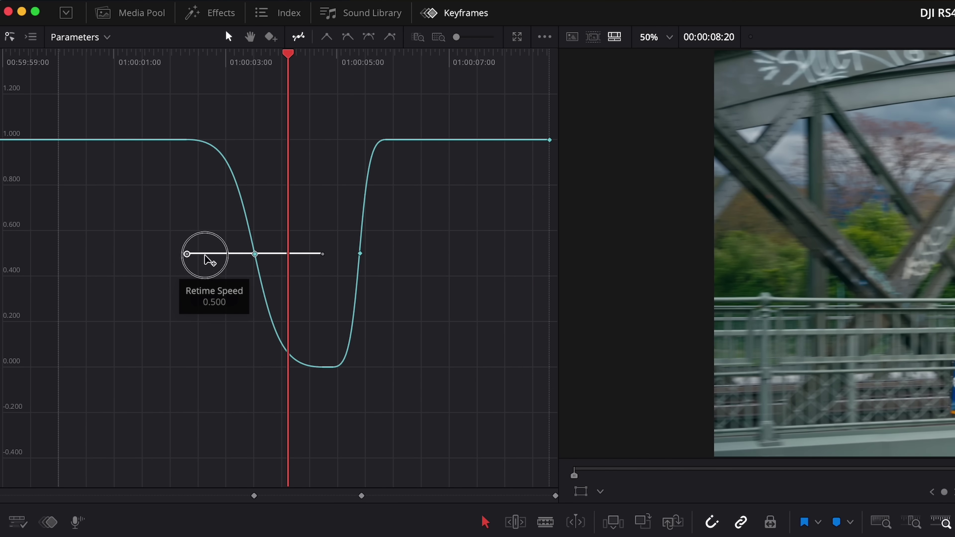
pyautogui.moveTo(206, 256); pyautogui.dragTo(286, 262)
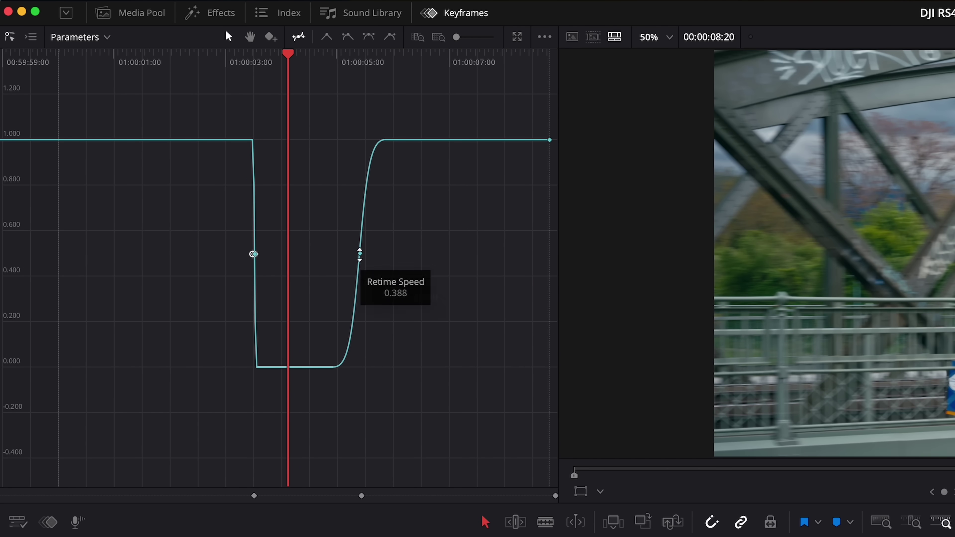
pyautogui.click(361, 253)
pyautogui.moveTo(385, 256); pyautogui.dragTo(518, 258)
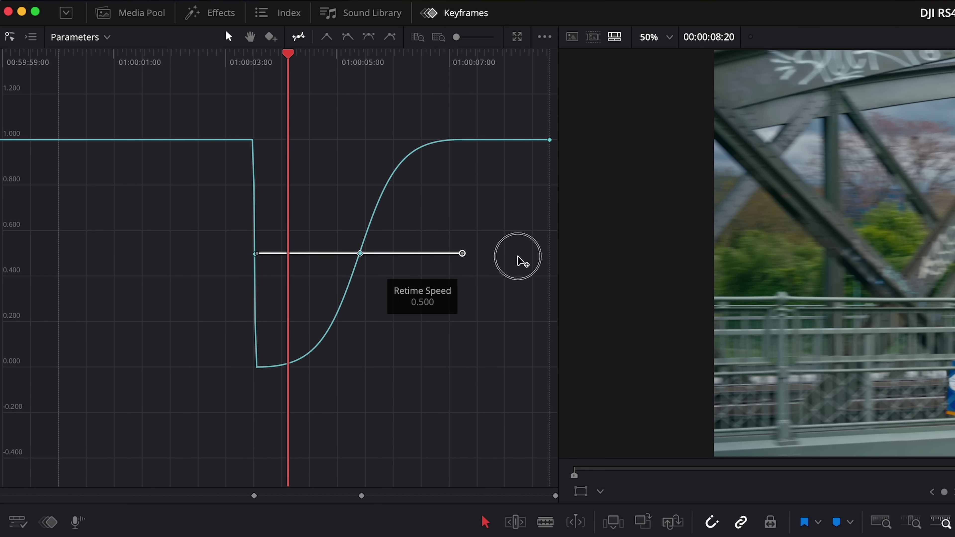
pyautogui.press('space')
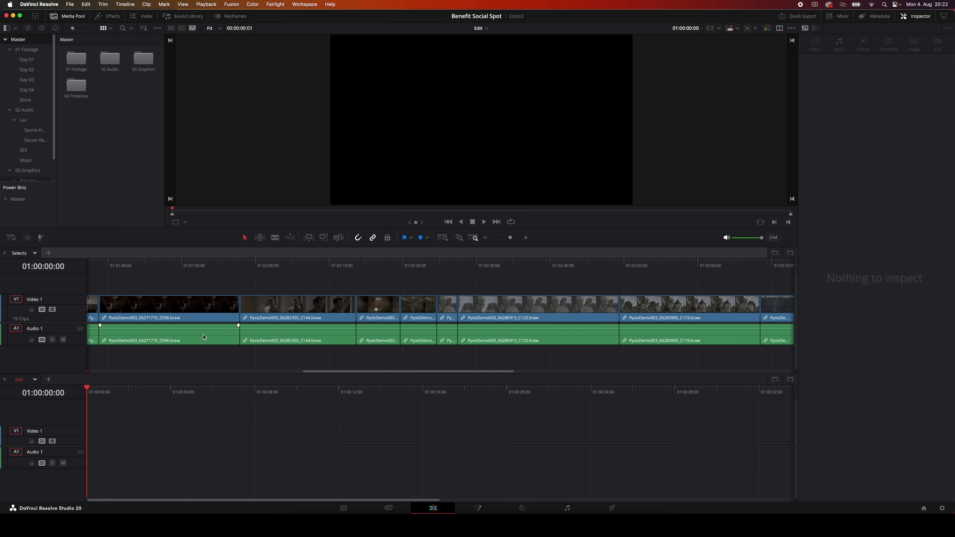
# Drag C040 and then C054 from Selects into the Edit timeline, with C054 ahead of C040
pyautogui.hscroll(-15, 203, 337)
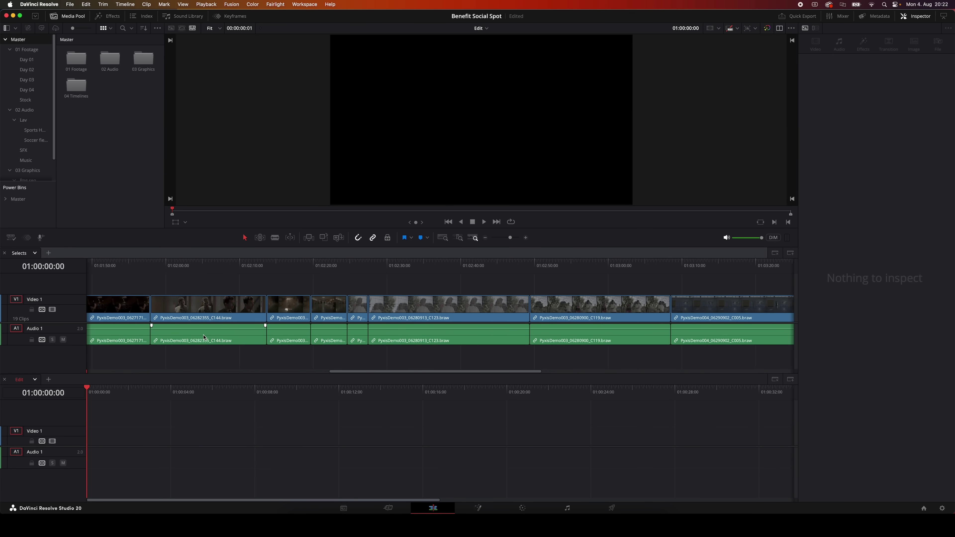
pyautogui.hscroll(-10, 204, 337)
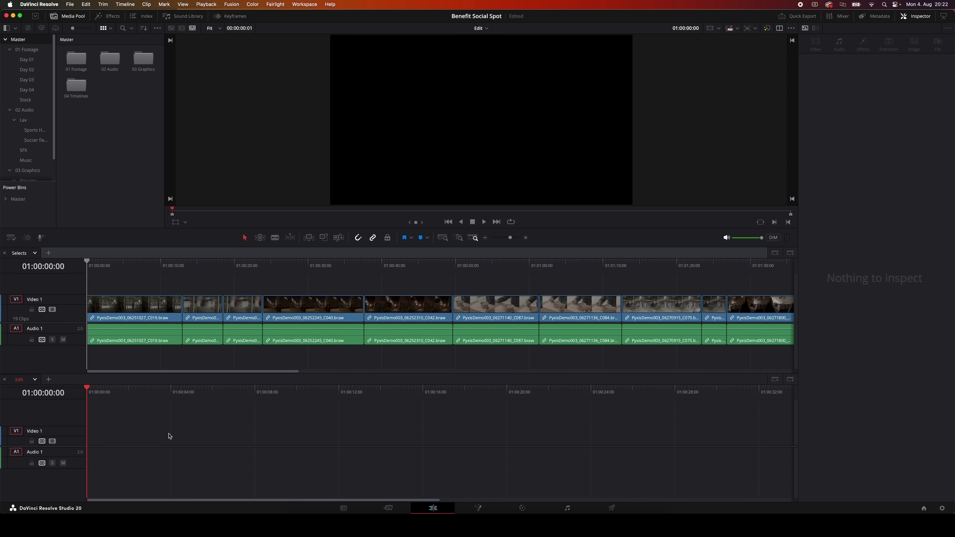
pyautogui.moveTo(293, 335); pyautogui.dragTo(194, 450)
pyautogui.hscroll(7, 517, 307)
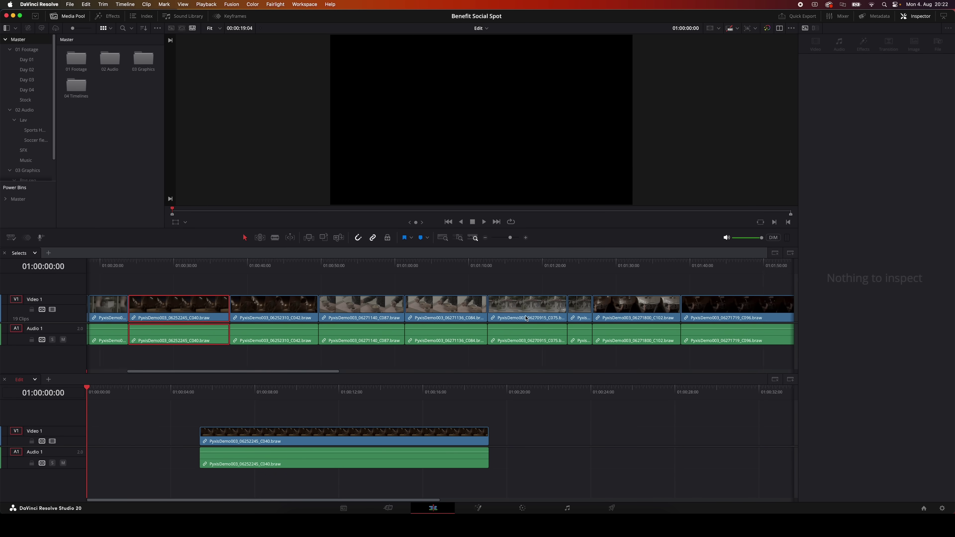
pyautogui.moveTo(395, 335); pyautogui.dragTo(128, 438)
pyautogui.moveTo(273, 436); pyautogui.dragTo(338, 437)
pyautogui.moveTo(201, 441); pyautogui.dragTo(256, 446)
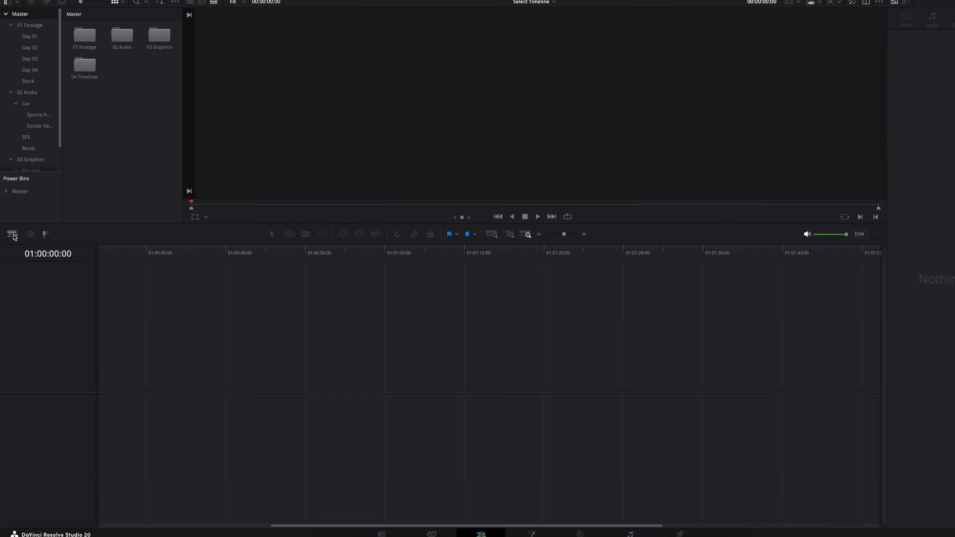
# Enable Display Stacked Timelines and load a timeline into the top stack
pyautogui.click(24, 208)
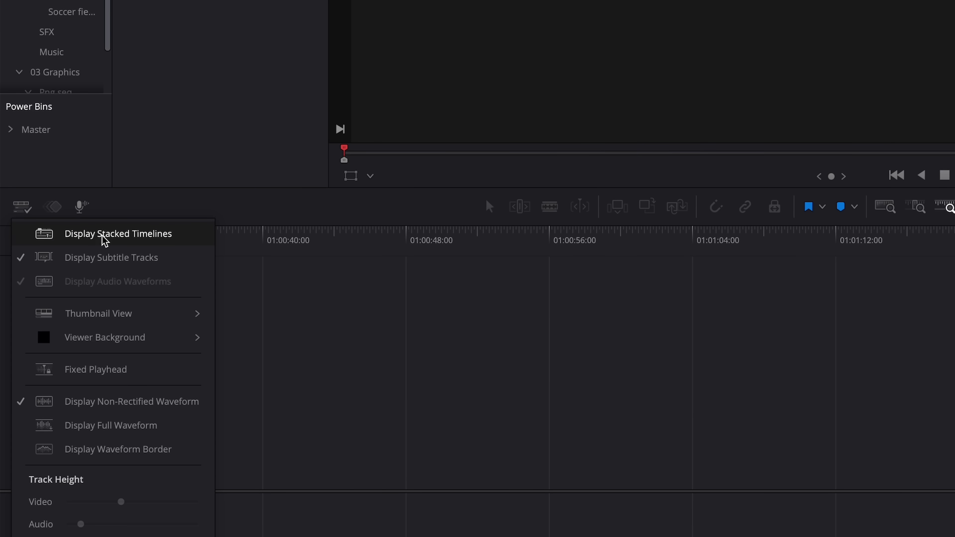
pyautogui.click(29, 237)
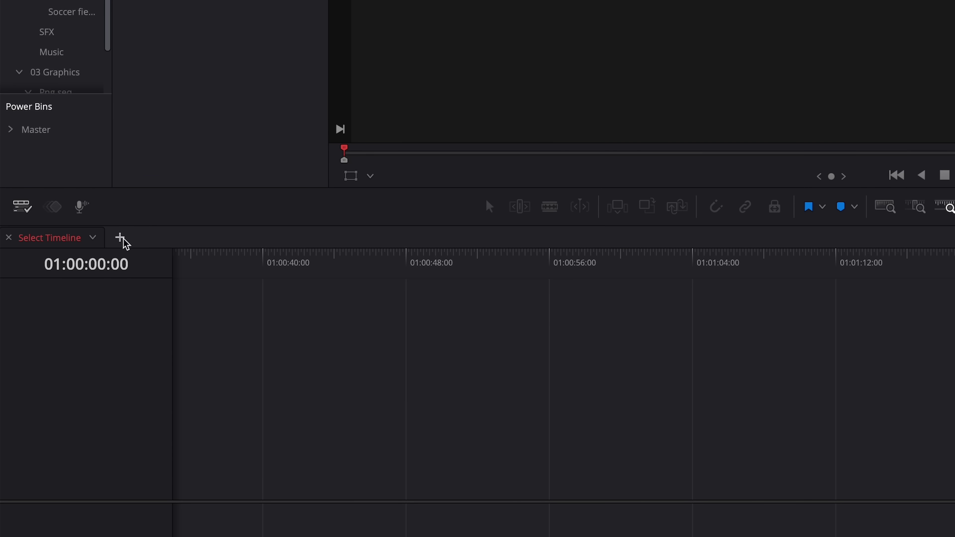
pyautogui.click(93, 238)
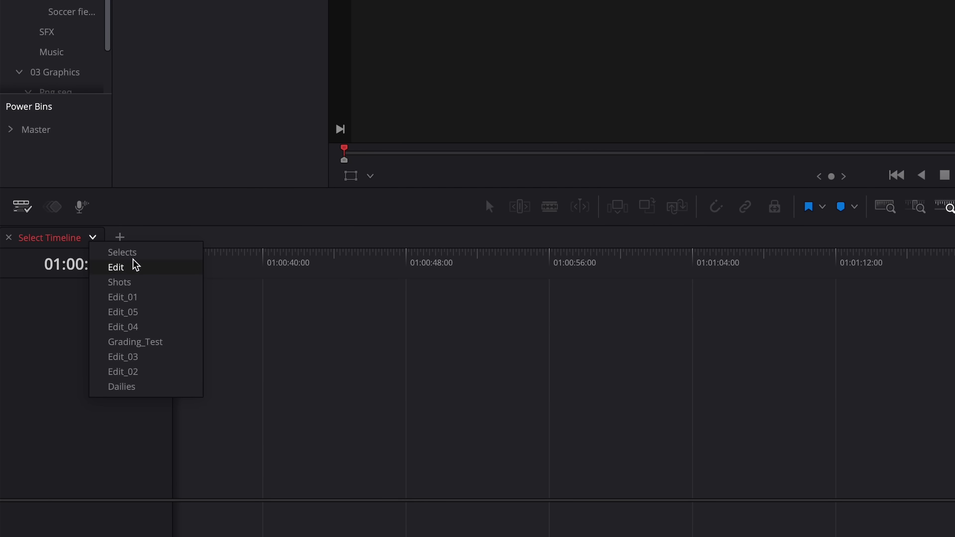
pyautogui.moveTo(76, 112); pyautogui.dragTo(98, 304)
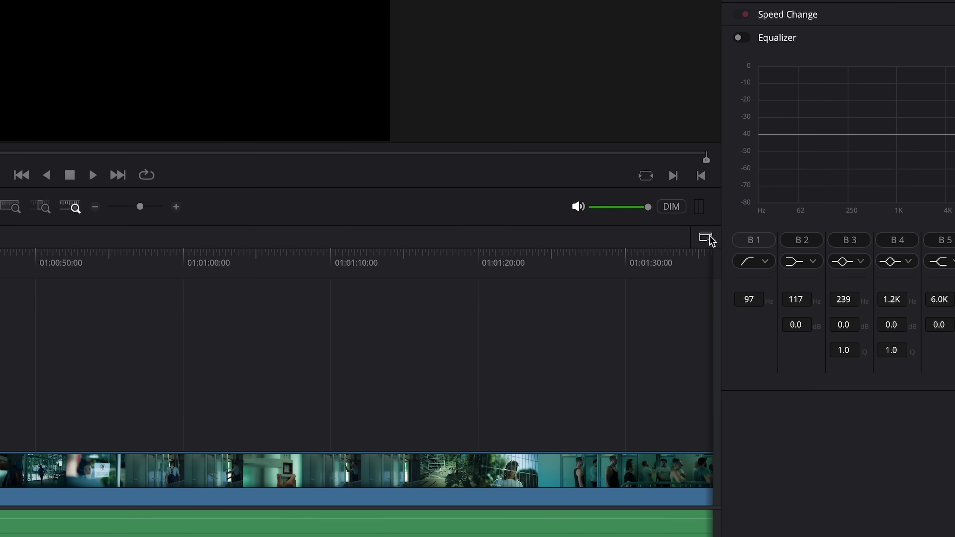
# Add more timeline stacks and load Grading_Test into the lower stack
pyautogui.click(705, 239)
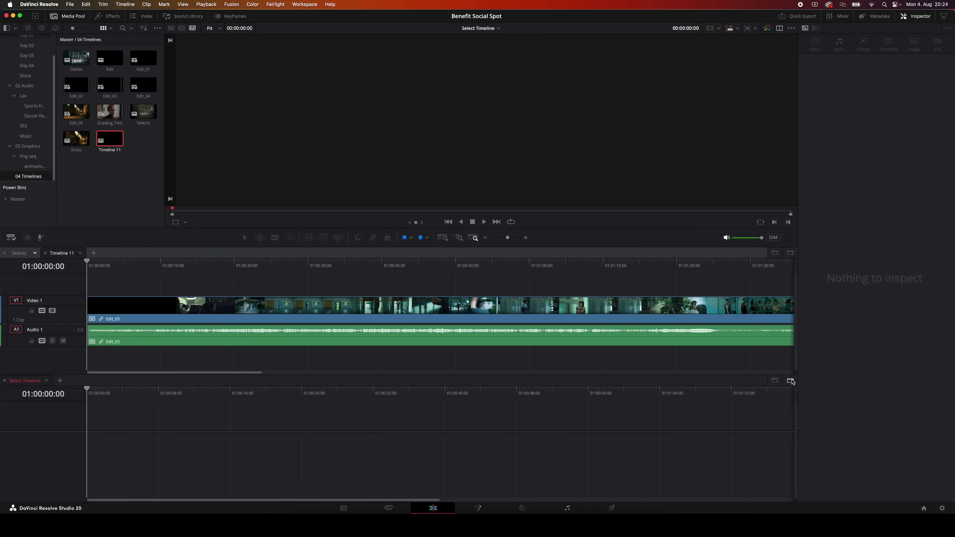
pyautogui.click(791, 381)
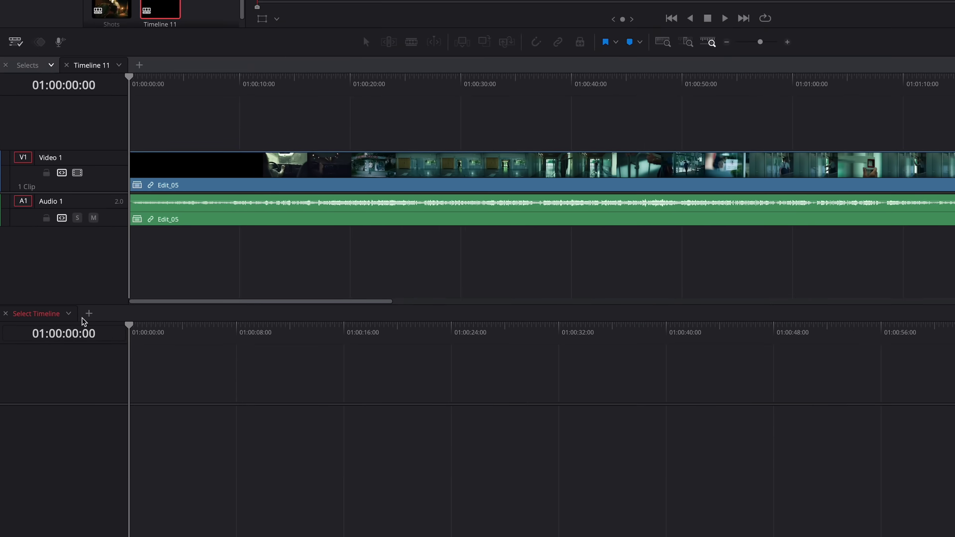
pyautogui.click(47, 423)
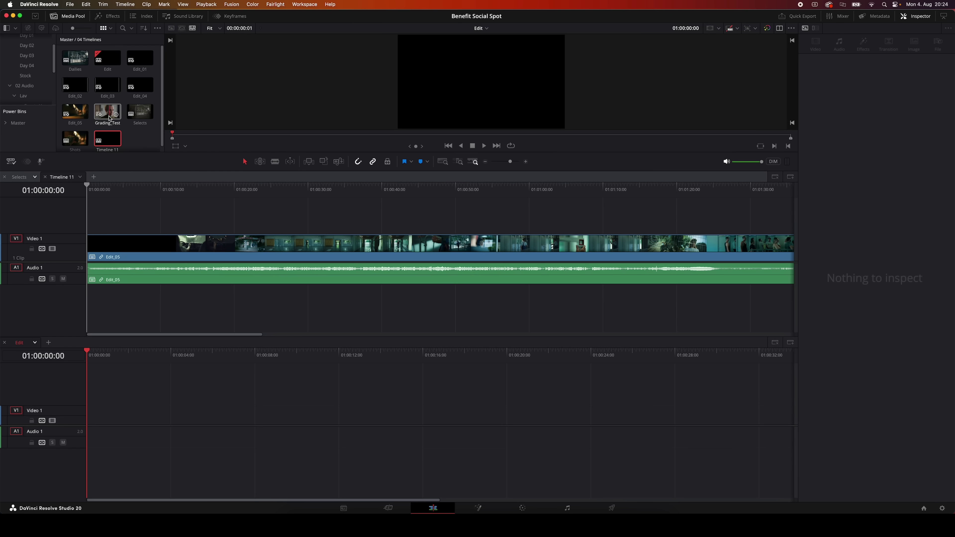
pyautogui.moveTo(108, 111); pyautogui.dragTo(66, 341)
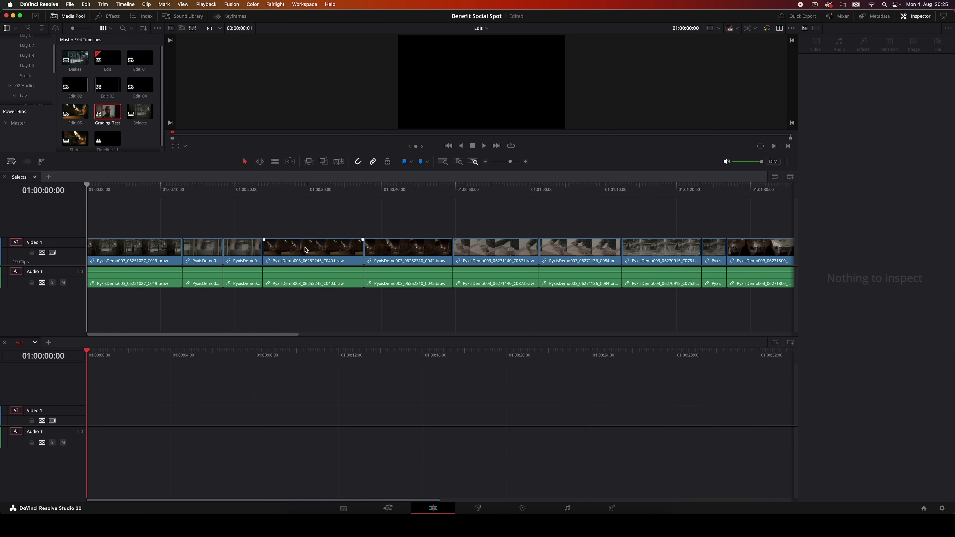
# Drag C040, C087 and C084 in order from Selects down into the Edit timeline
pyautogui.moveTo(305, 247); pyautogui.dragTo(189, 426)
pyautogui.moveTo(502, 255); pyautogui.dragTo(560, 416)
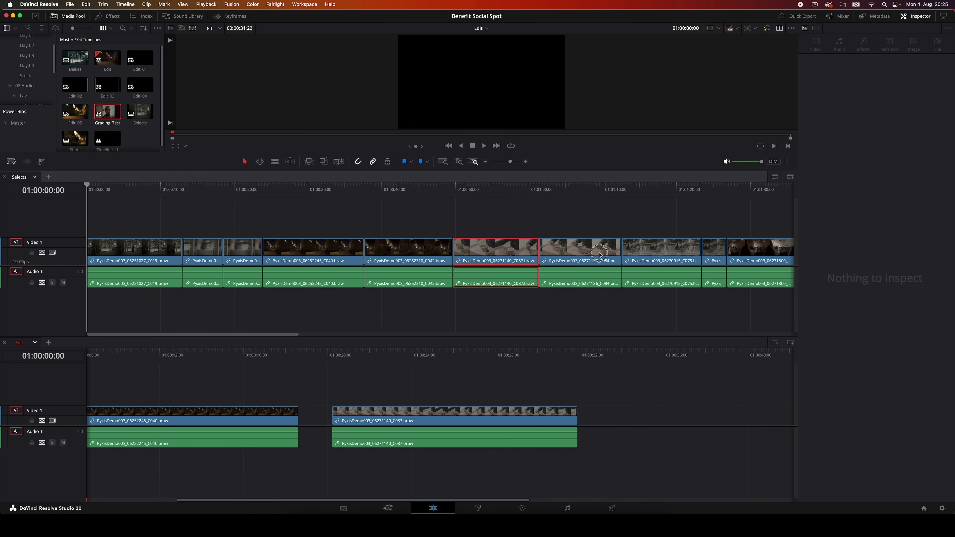
pyautogui.moveTo(599, 255); pyautogui.dragTo(624, 416)
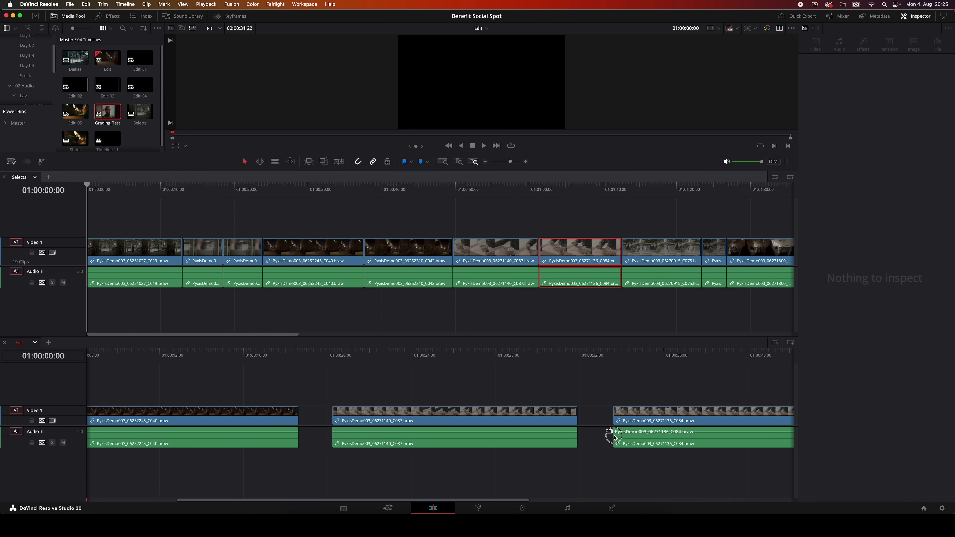
pyautogui.click(569, 256)
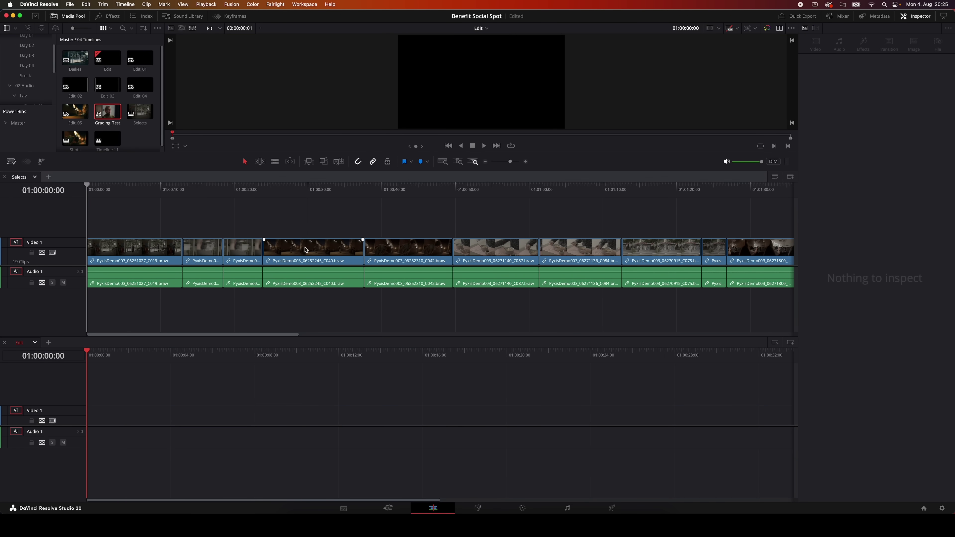
pyautogui.moveTo(313, 256); pyautogui.dragTo(189, 428)
pyautogui.moveTo(498, 242); pyautogui.dragTo(505, 418)
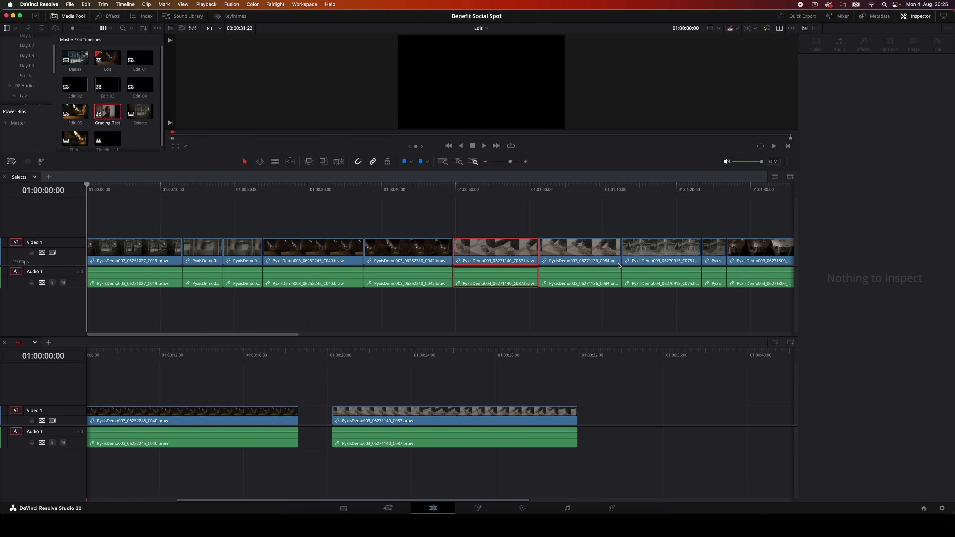
pyautogui.moveTo(619, 264); pyautogui.dragTo(607, 430)
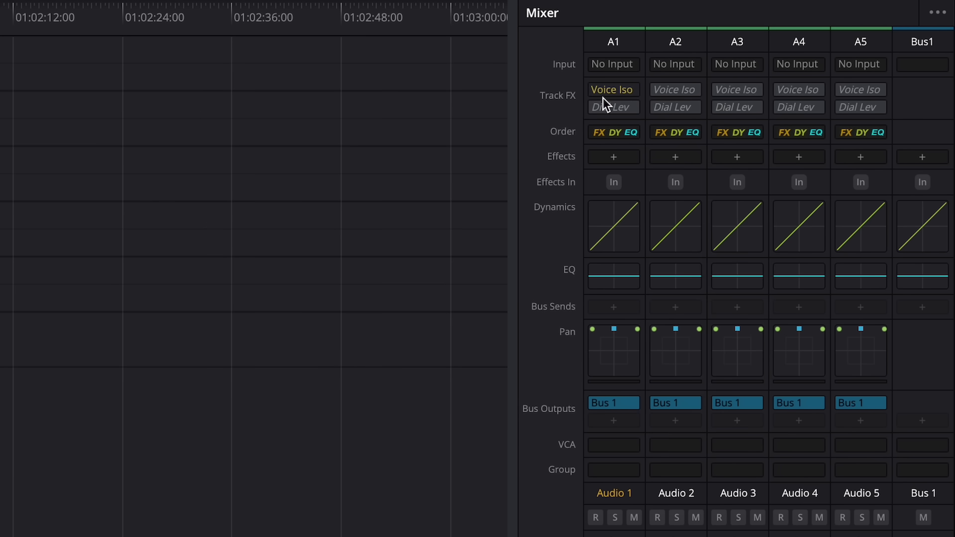
# Add a Fairlight FX Limiter to audio track A1's effects slot
pyautogui.click(614, 155)
pyautogui.click(910, 243)
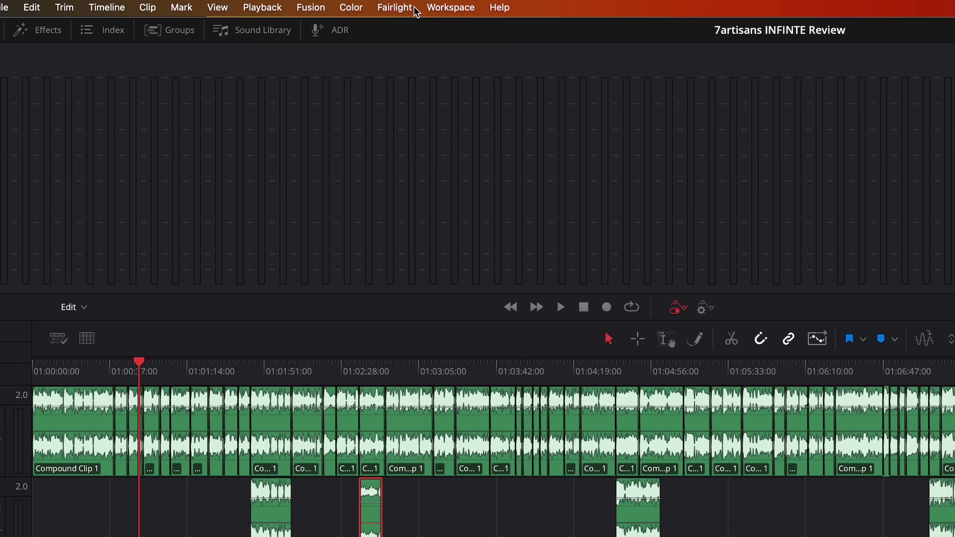
# In the Presets Library, filter to Fairlight Configuration Presets and save a new one named 'YT Video Preset'
pyautogui.click(282, 4)
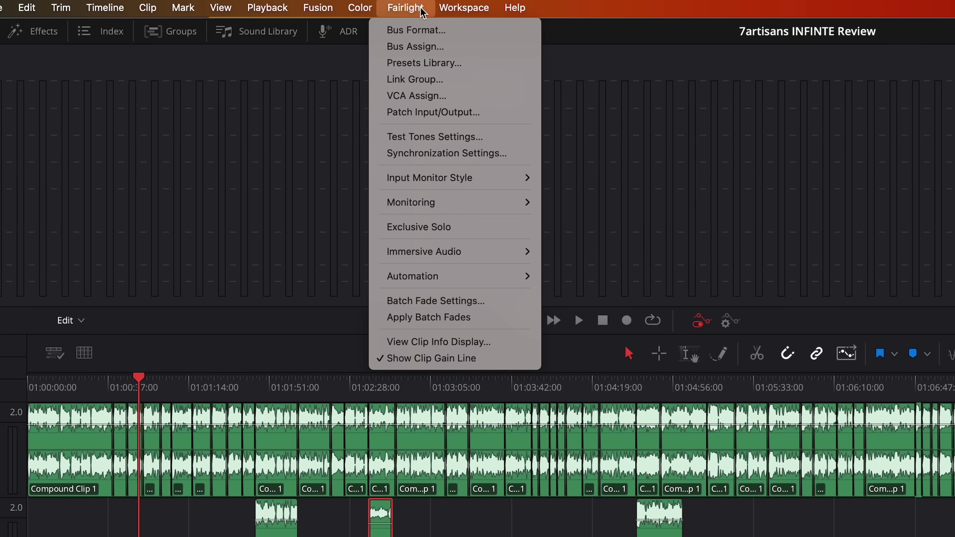
pyautogui.click(451, 68)
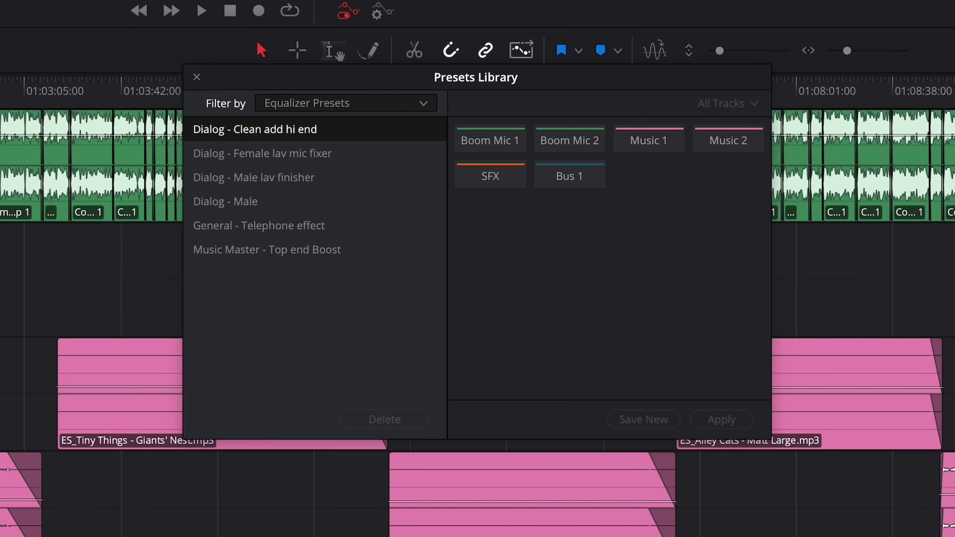
pyautogui.click(326, 101)
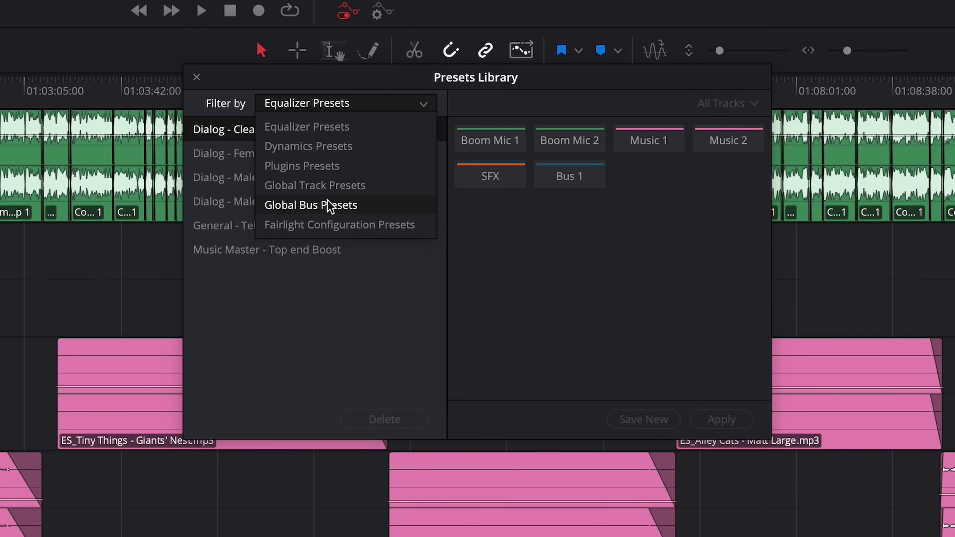
pyautogui.click(384, 226)
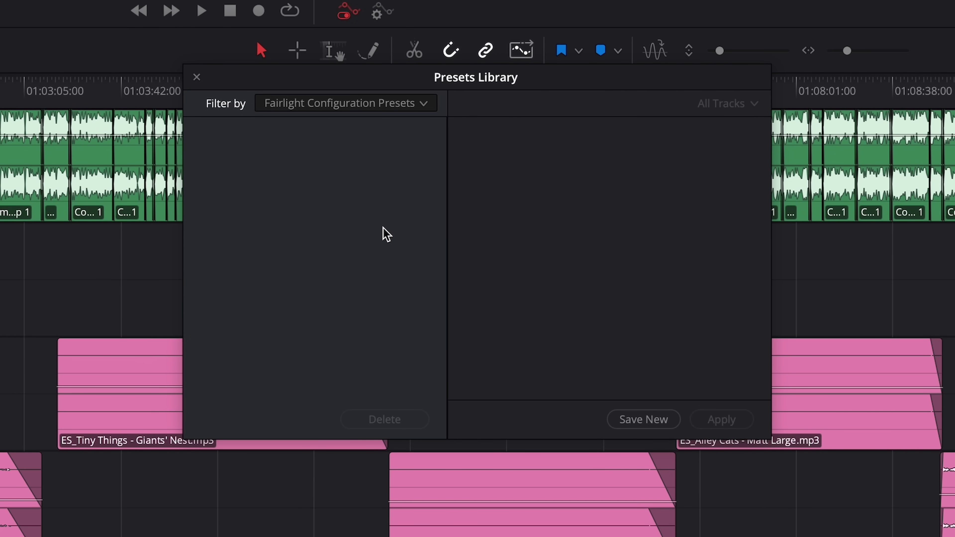
pyautogui.click(643, 421)
pyautogui.write('YT Video Preset')
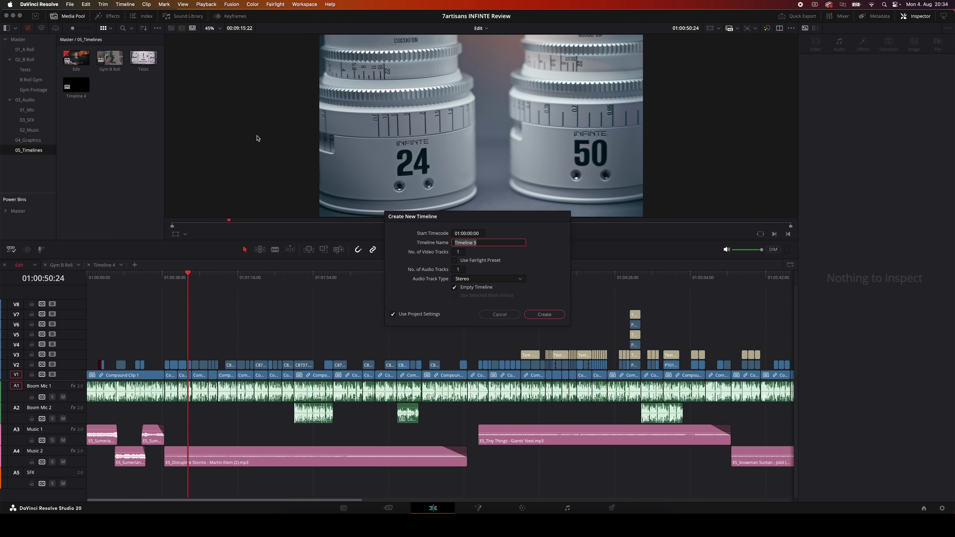
# Create a timeline named 'Edit 2' using the YT Video Preset Fairlight preset
pyautogui.write('Edit 2')
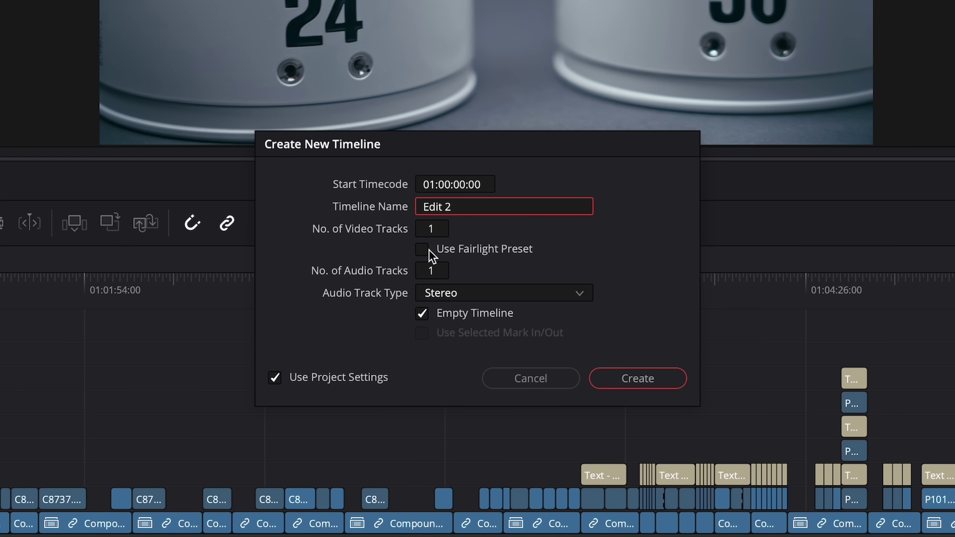
pyautogui.click(432, 250)
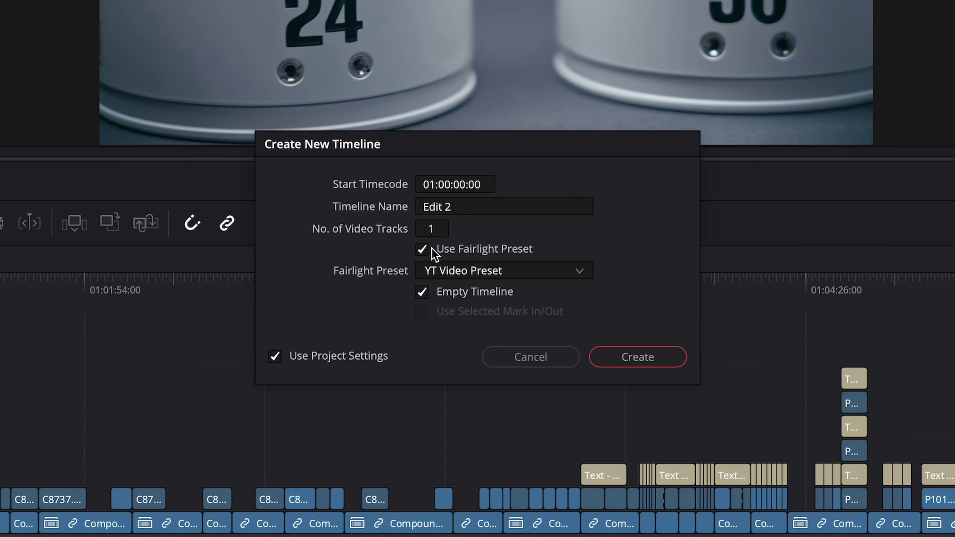
pyautogui.click(624, 356)
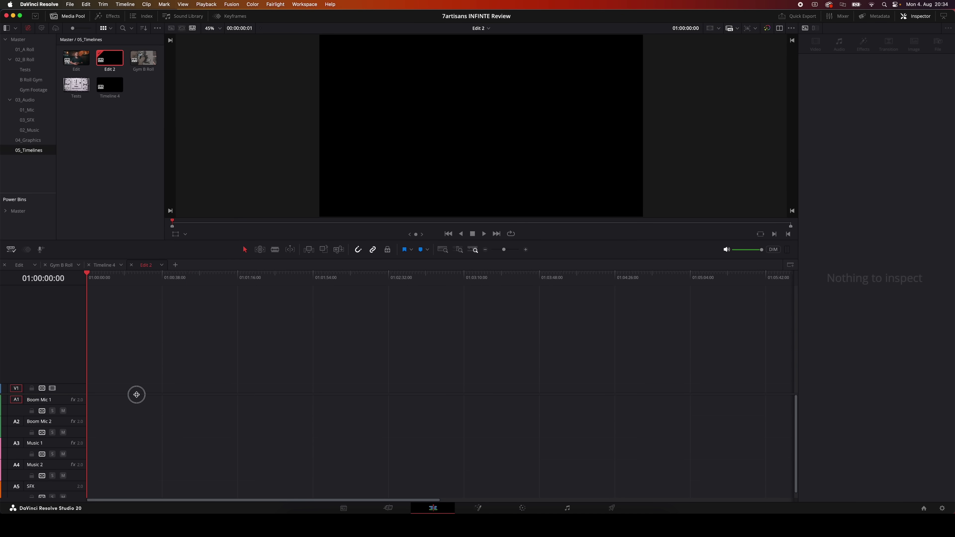
# Enlarge the audio track area and view Edit 2 on the Fairlight page with a wider mixer
pyautogui.moveTo(136, 394); pyautogui.dragTo(48, 328)
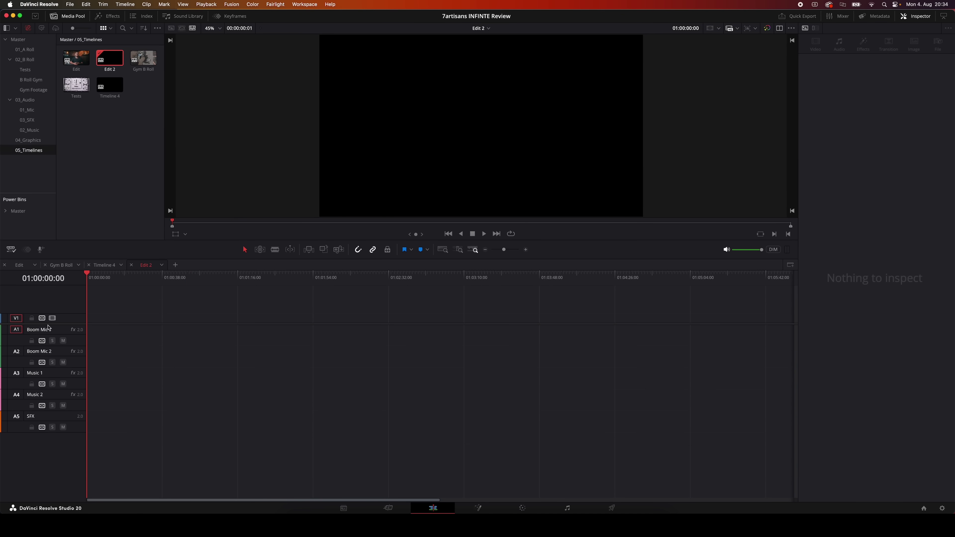
pyautogui.click(566, 509)
pyautogui.moveTo(853, 264); pyautogui.dragTo(772, 265)
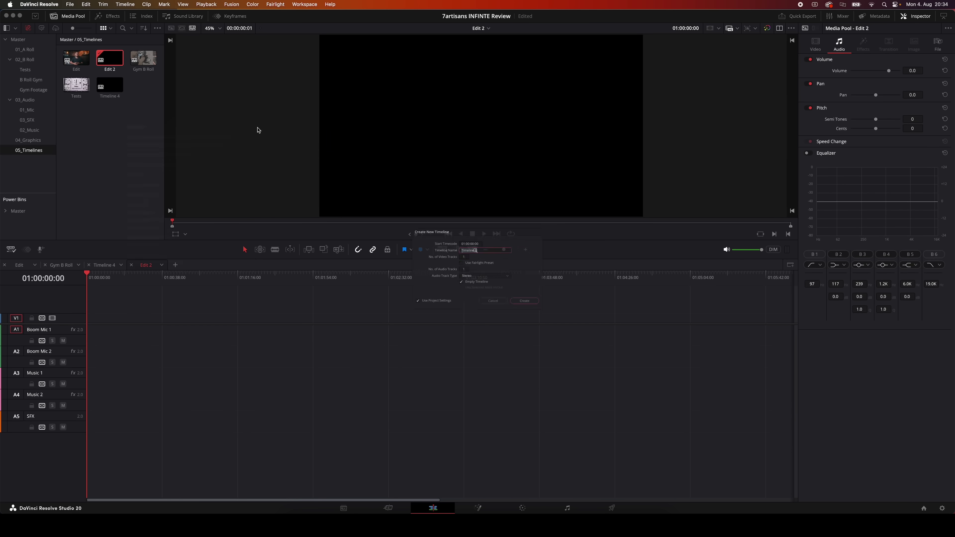
# Create timeline 'Edit 3' without a preset and switch to the Fairlight page
pyautogui.write('Edit 3')
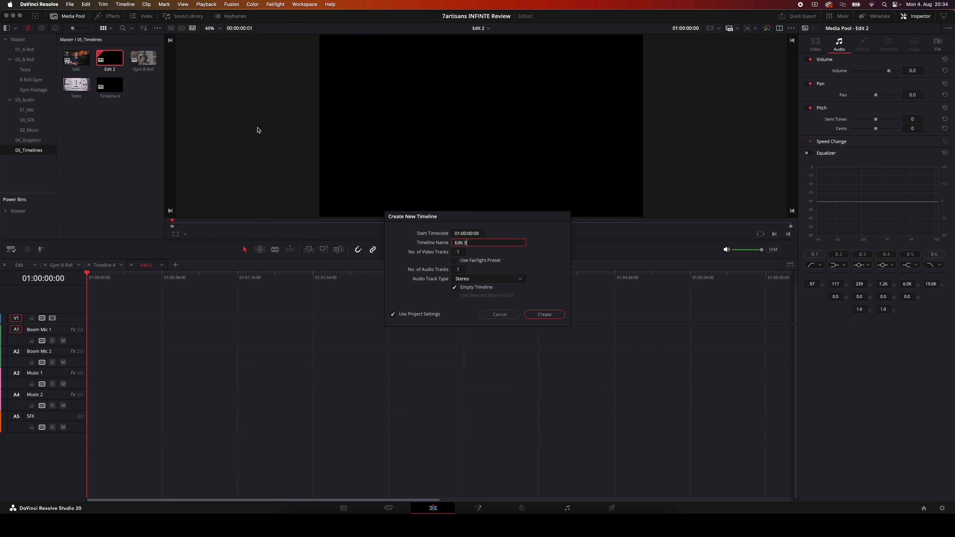
pyautogui.press('Return')
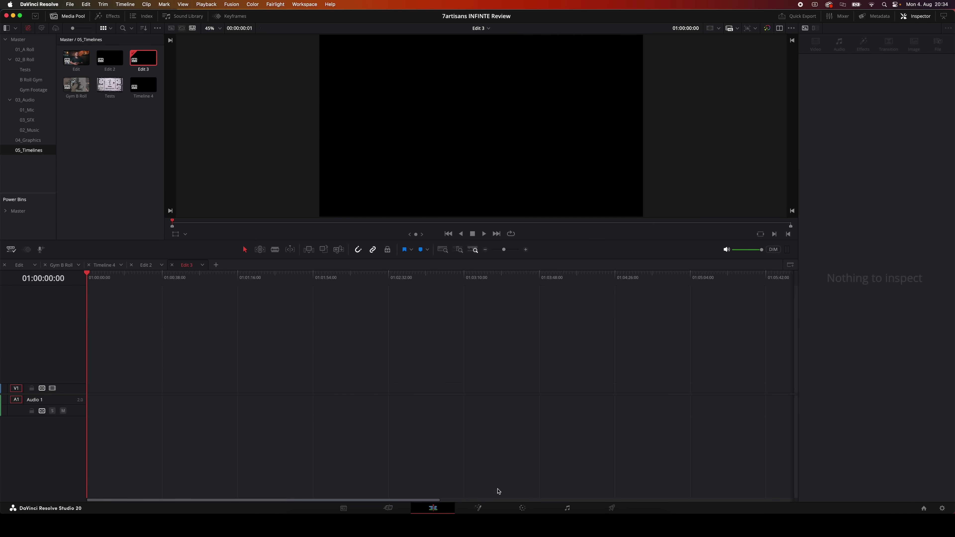
pyautogui.click(576, 507)
# Open the Fairlight Presets Library and its preset category list
pyautogui.click(273, 5)
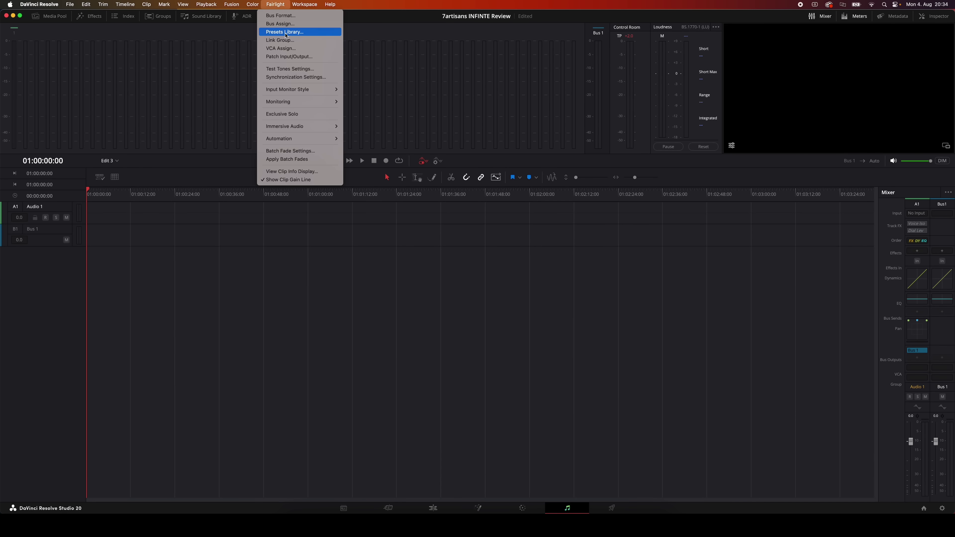
pyautogui.click(294, 33)
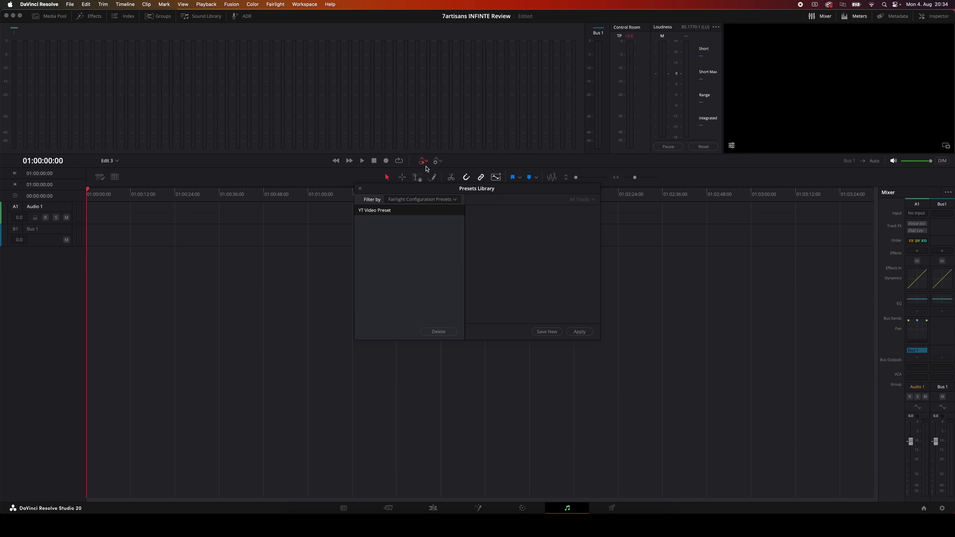
pyautogui.click(409, 200)
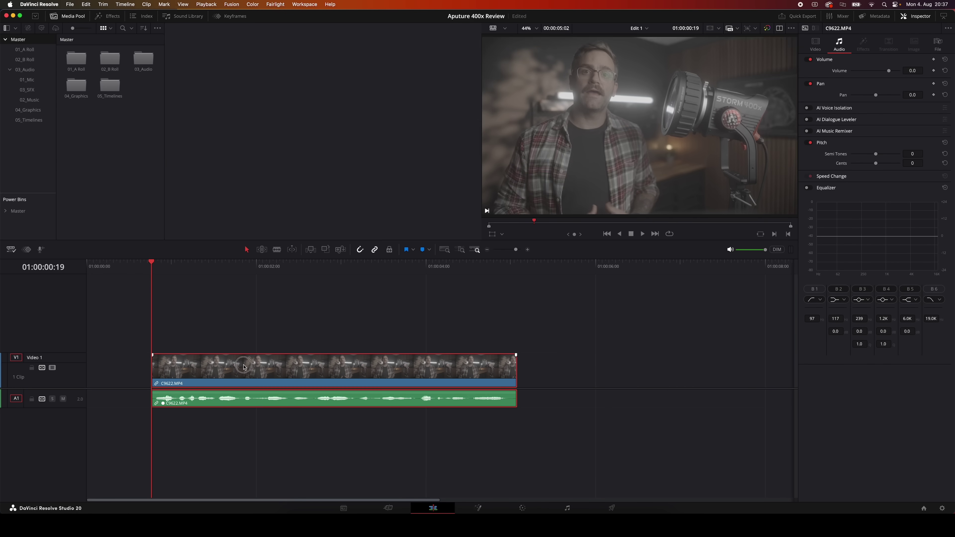
# Move C9622.MP4 later, turn off Linked Selection, and shift its audio out of sync
pyautogui.moveTo(299, 372)
pyautogui.mouseDown()
pyautogui.moveTo(365, 372)
pyautogui.moveTo(317, 374)
pyautogui.mouseUp()
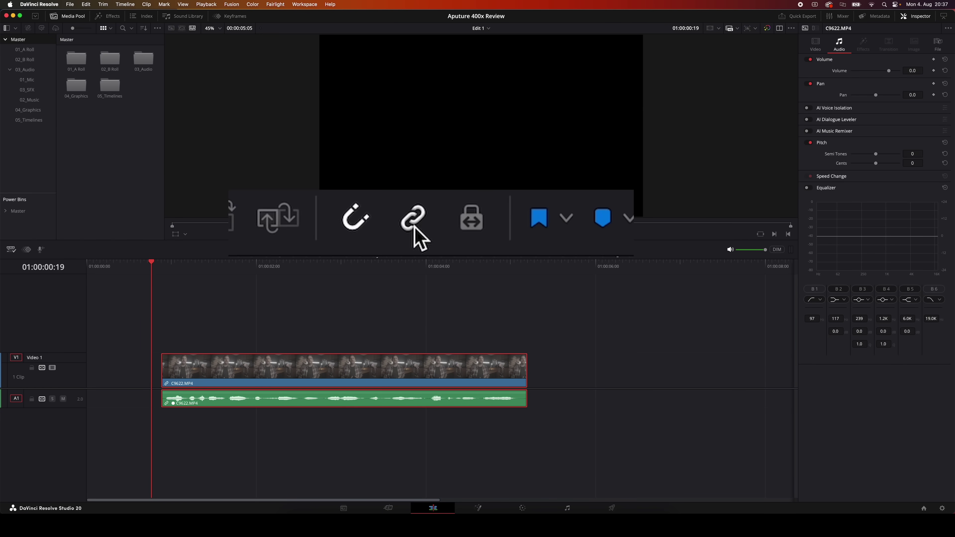
pyautogui.click(374, 250)
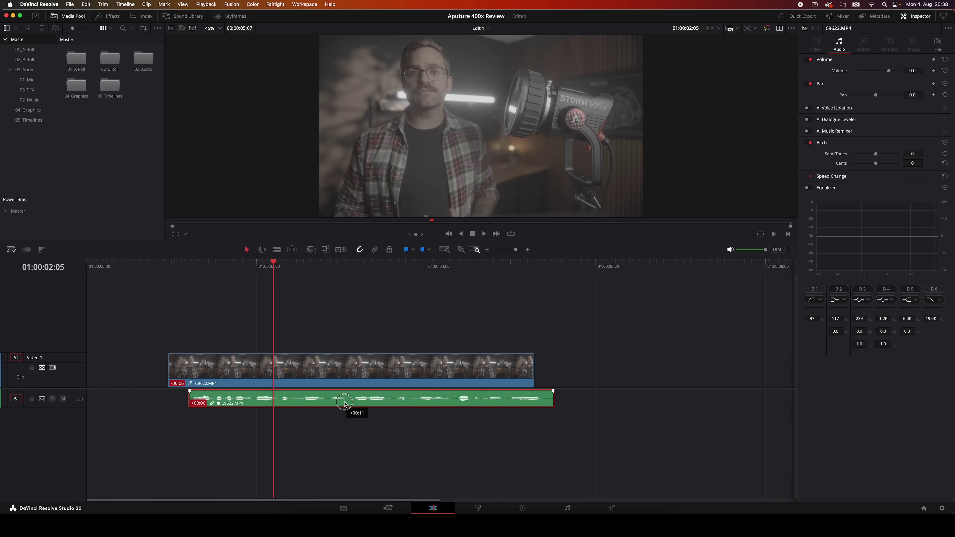
pyautogui.moveTo(336, 405)
pyautogui.mouseDown()
pyautogui.moveTo(346, 405)
pyautogui.moveTo(318, 404)
pyautogui.mouseUp()
# Link the C9622.MP4 video and audio clips again, then undo the test moves to realign them
pyautogui.keyDown('super'); pyautogui.click(315, 377); pyautogui.keyUp('super')
pyautogui.rightClick(306, 370)
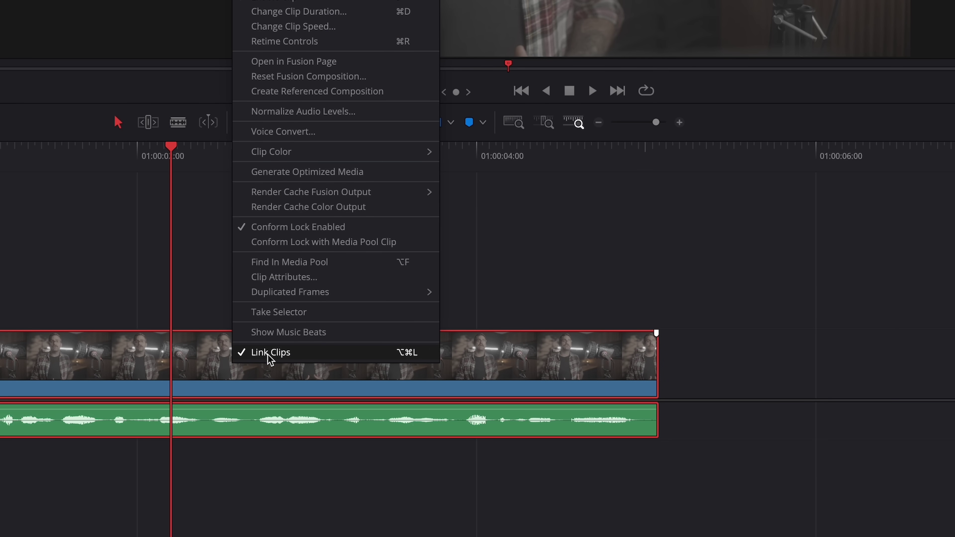
pyautogui.click(271, 353)
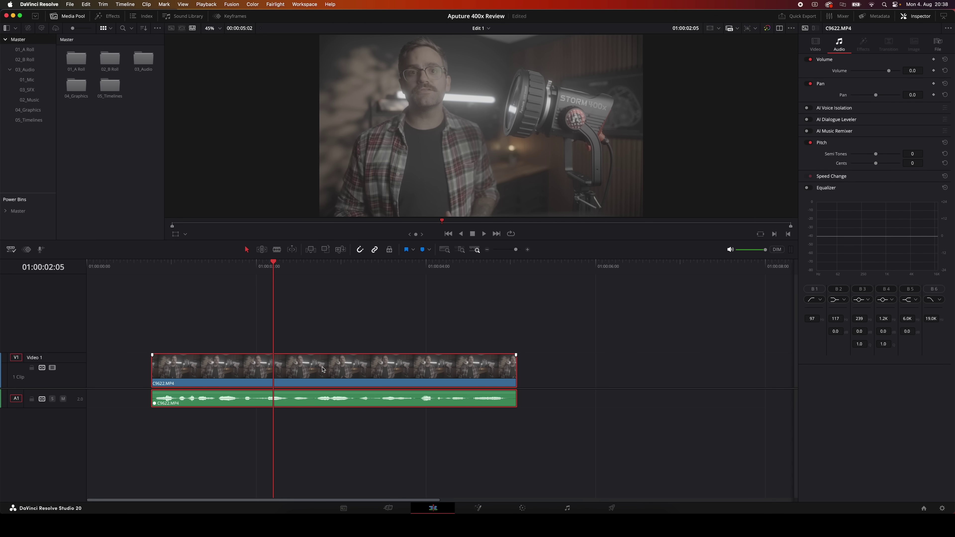
pyautogui.moveTo(261, 369); pyautogui.dragTo(331, 373)
pyautogui.moveTo(311, 405); pyautogui.dragTo(335, 406)
pyautogui.press('super+z')
pyautogui.press('super+z')
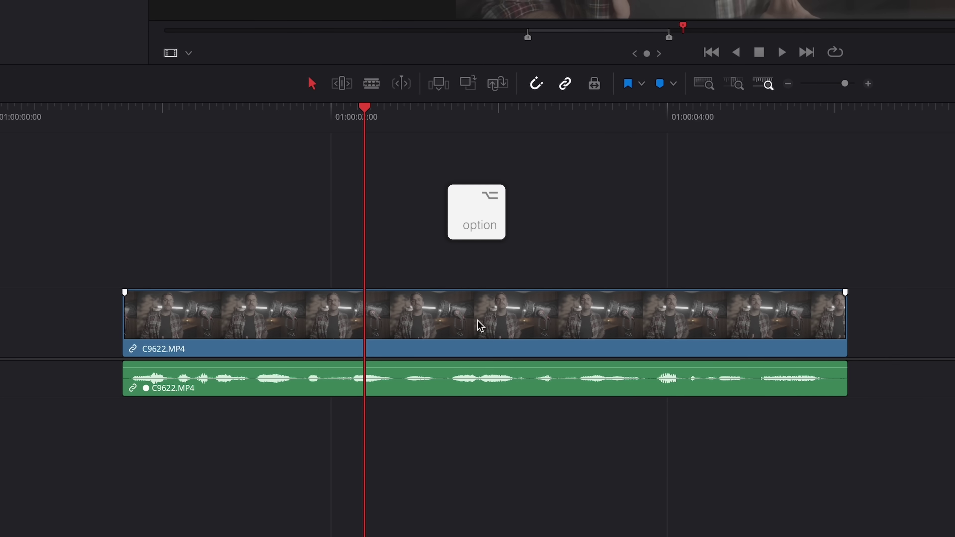
# Option-drag the linked C9622.MP4 clips to move and trim video and audio edges independently
pyautogui.moveTo(491, 324); pyautogui.dragTo(532, 331)
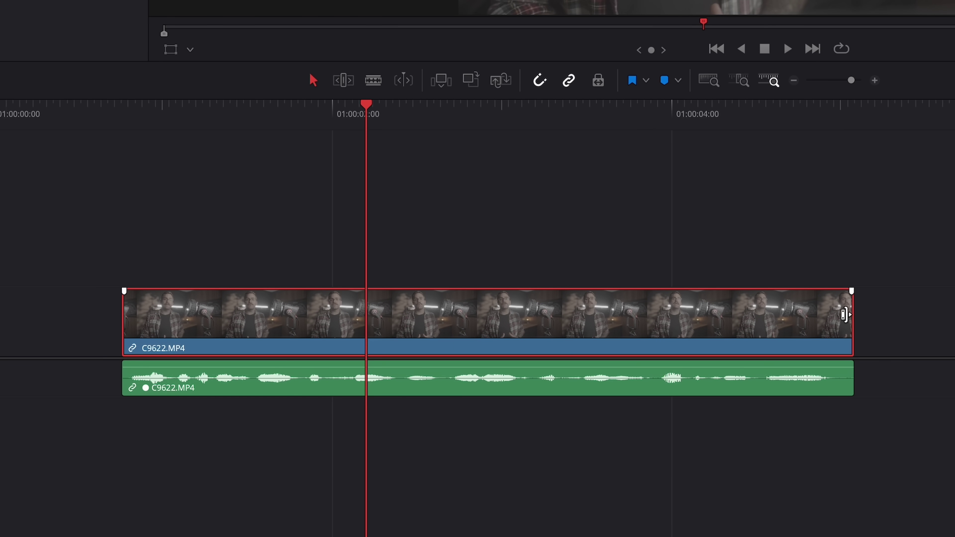
pyautogui.moveTo(847, 315)
pyautogui.mouseDown()
pyautogui.moveTo(737, 324)
pyautogui.moveTo(861, 323)
pyautogui.mouseUp()
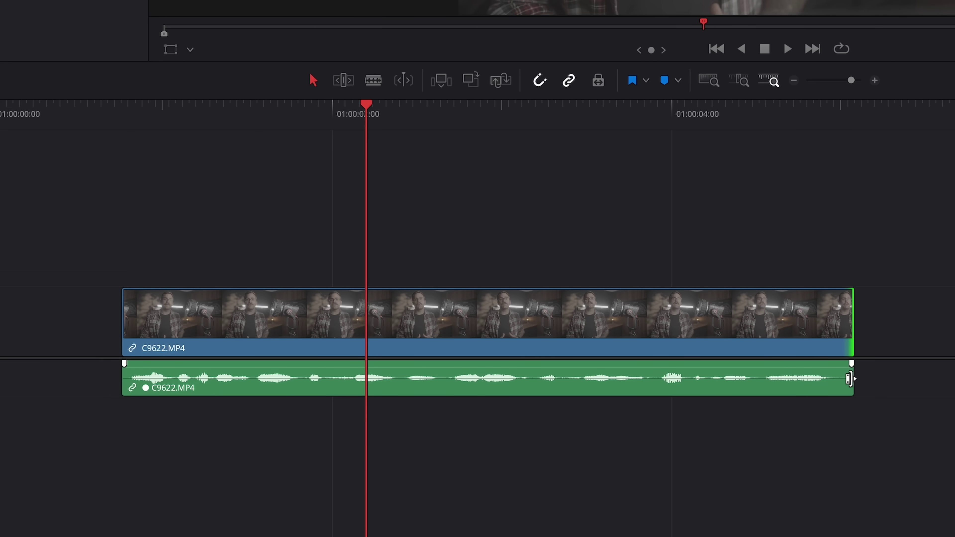
pyautogui.moveTo(849, 379)
pyautogui.mouseDown()
pyautogui.moveTo(954, 378)
pyautogui.moveTo(852, 378)
pyautogui.mouseUp()
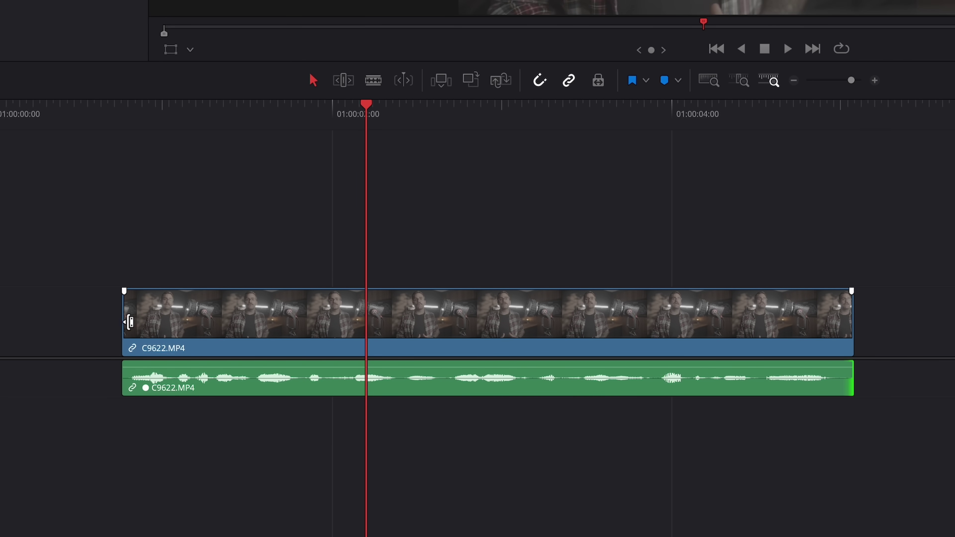
pyautogui.moveTo(130, 322)
pyautogui.mouseDown()
pyautogui.moveTo(245, 321)
pyautogui.moveTo(123, 323)
pyautogui.mouseUp()
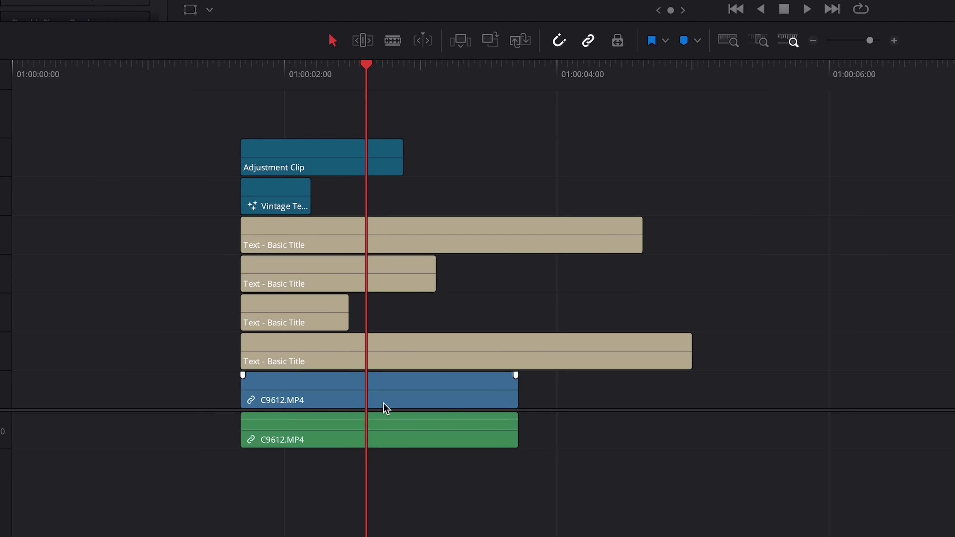
pyautogui.click(362, 397)
pyautogui.click(358, 356)
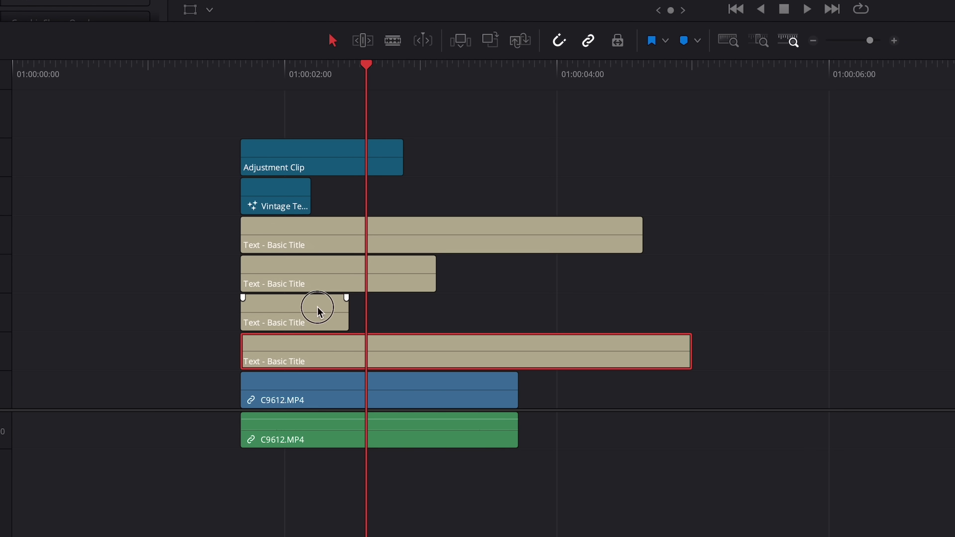
pyautogui.click(319, 312)
pyautogui.click(326, 278)
pyautogui.click(306, 226)
pyautogui.click(289, 199)
pyautogui.click(297, 162)
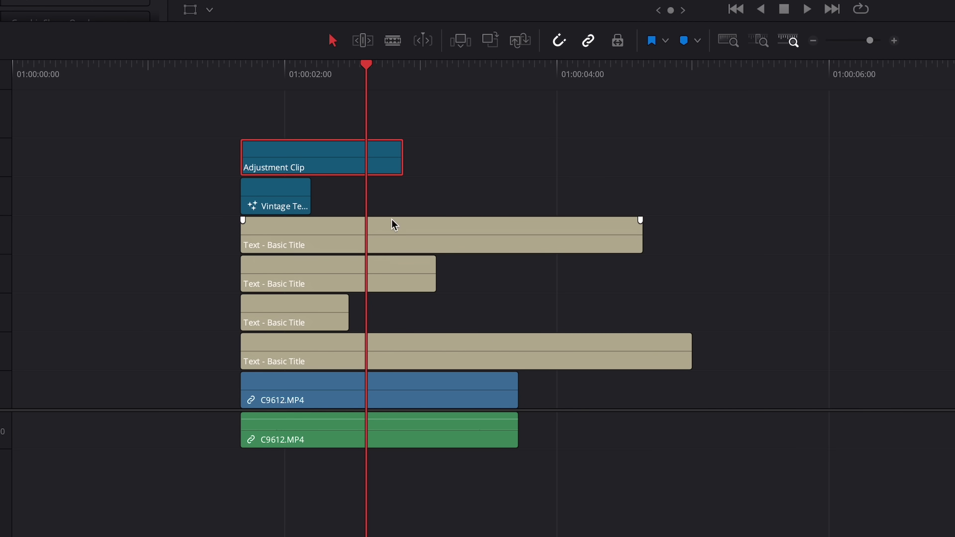
pyautogui.moveTo(464, 80); pyautogui.dragTo(476, 81)
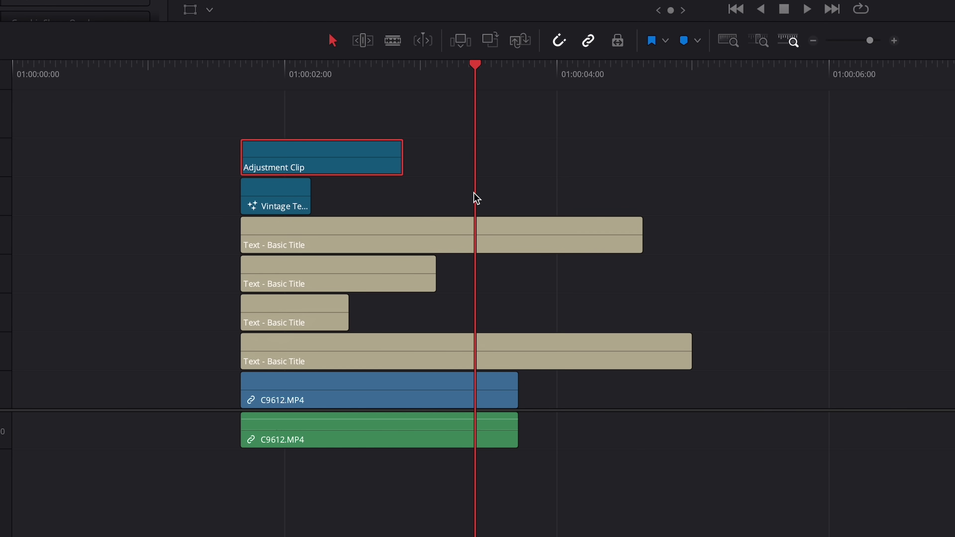
pyautogui.click(458, 349)
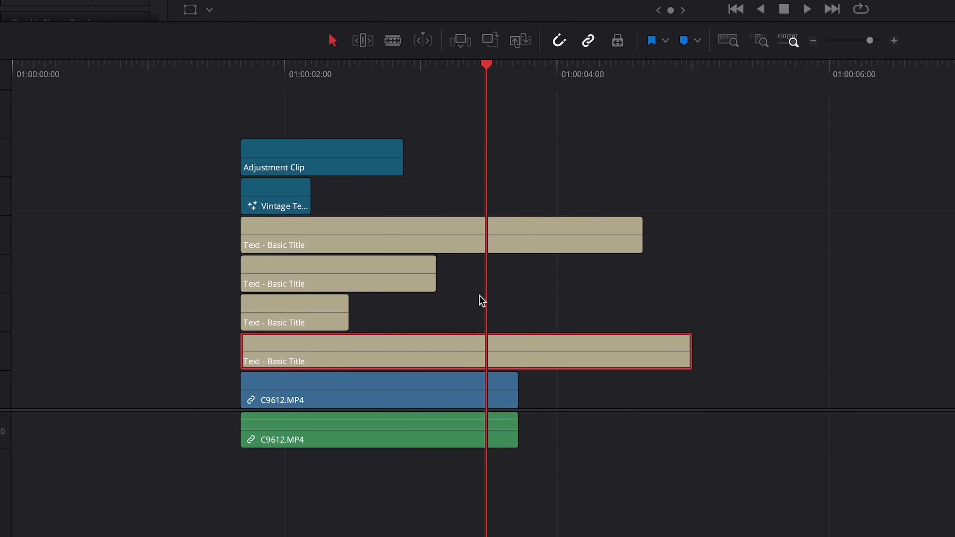
pyautogui.moveTo(349, 320); pyautogui.dragTo(484, 276)
pyautogui.moveTo(685, 347); pyautogui.dragTo(476, 346)
pyautogui.hotkey('ctrl', 'z')
pyautogui.hotkey('ctrl', 'z')
pyautogui.hotkey('ctrl', 'z')
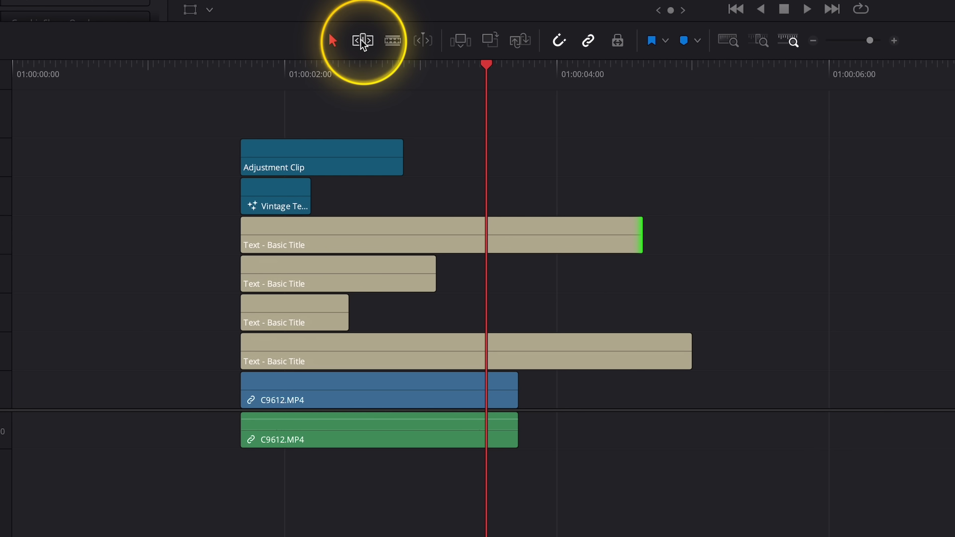
# In Trim mode, select all stacked clip end edges and extend them to the playhead with E
pyautogui.click(365, 43)
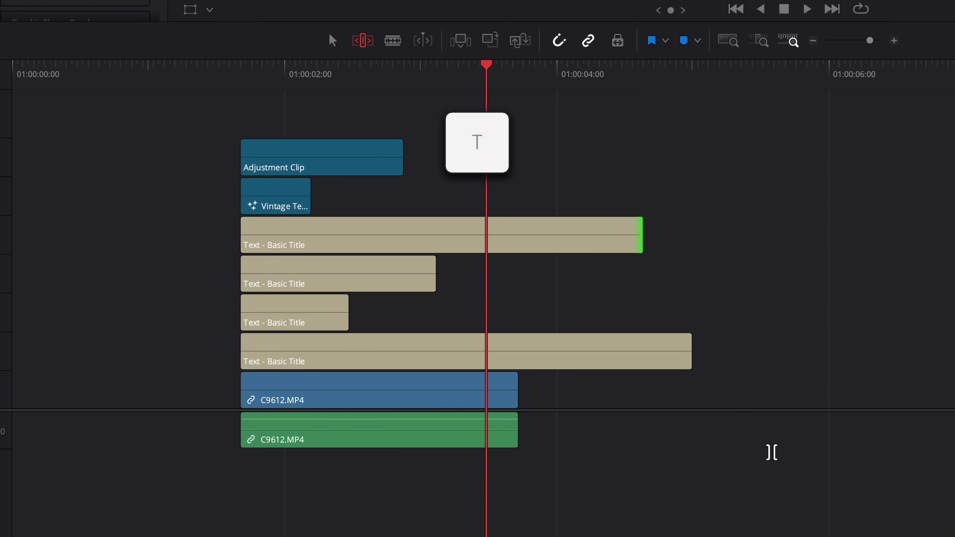
pyautogui.moveTo(837, 471); pyautogui.dragTo(302, 82)
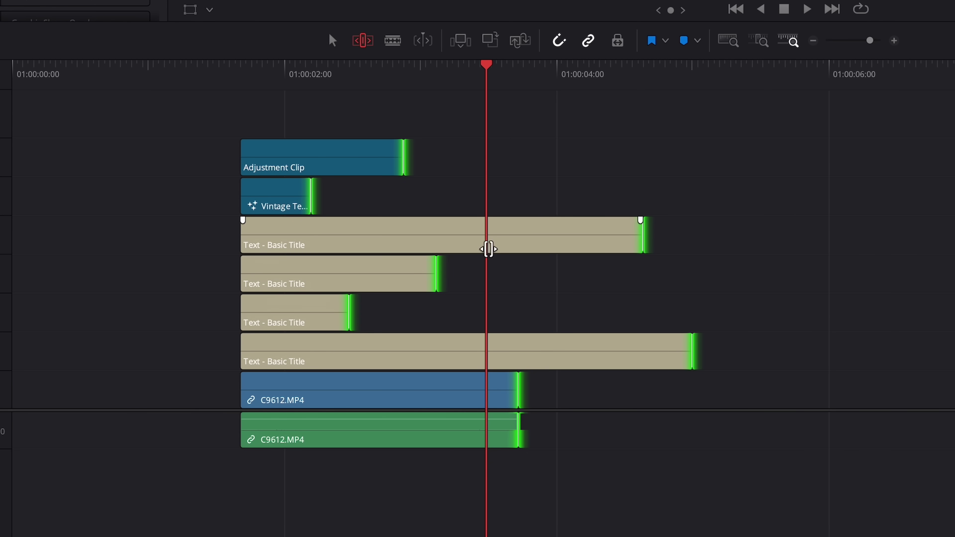
pyautogui.press('e')
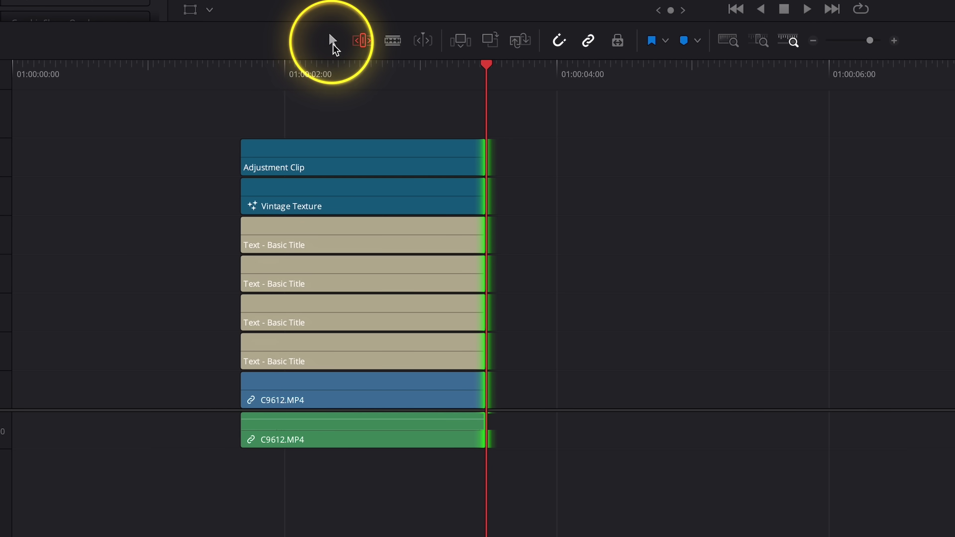
# In Selection mode, move the playhead back and forth, extending or trimming the stacked clip ends with E
pyautogui.click(333, 41)
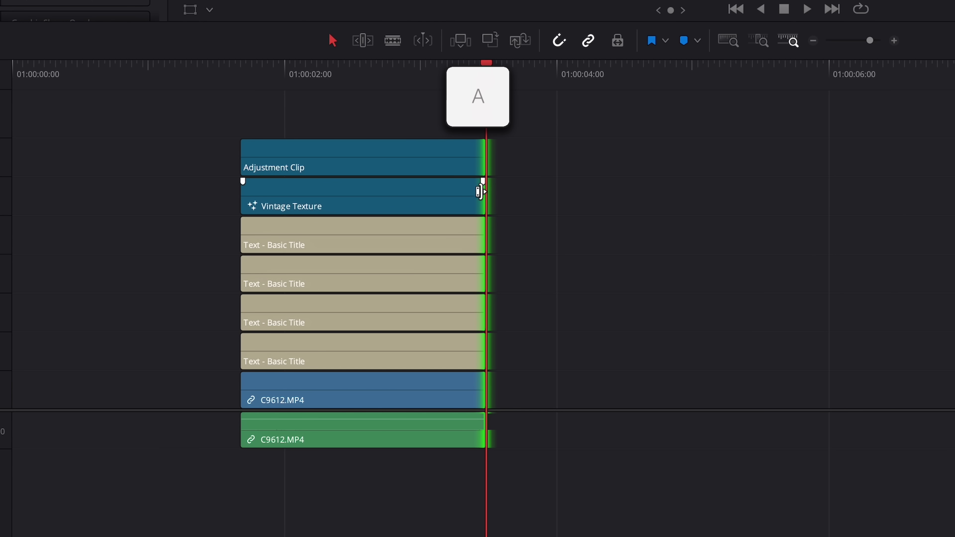
pyautogui.click(542, 80)
pyautogui.press('e')
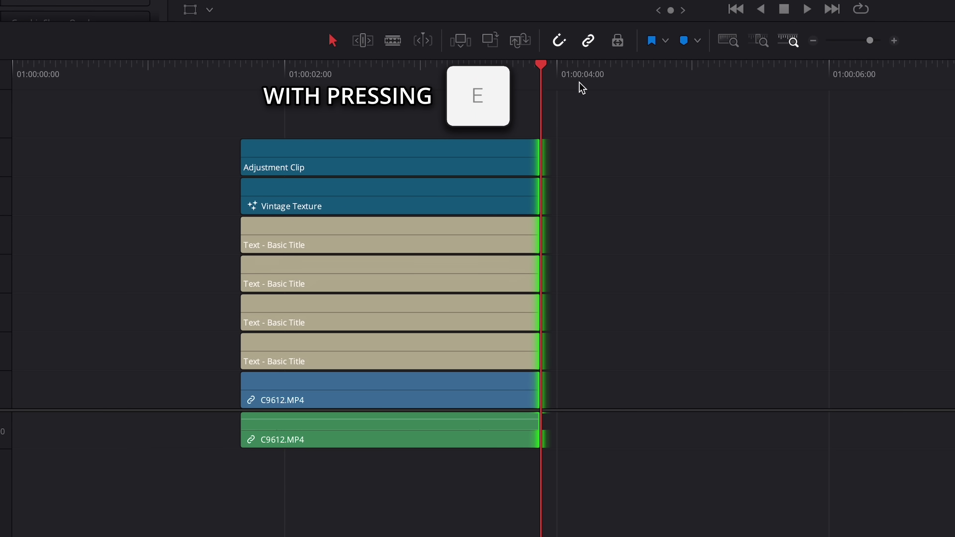
pyautogui.click(644, 85)
pyautogui.press('e')
pyautogui.click(416, 76)
pyautogui.press('e')
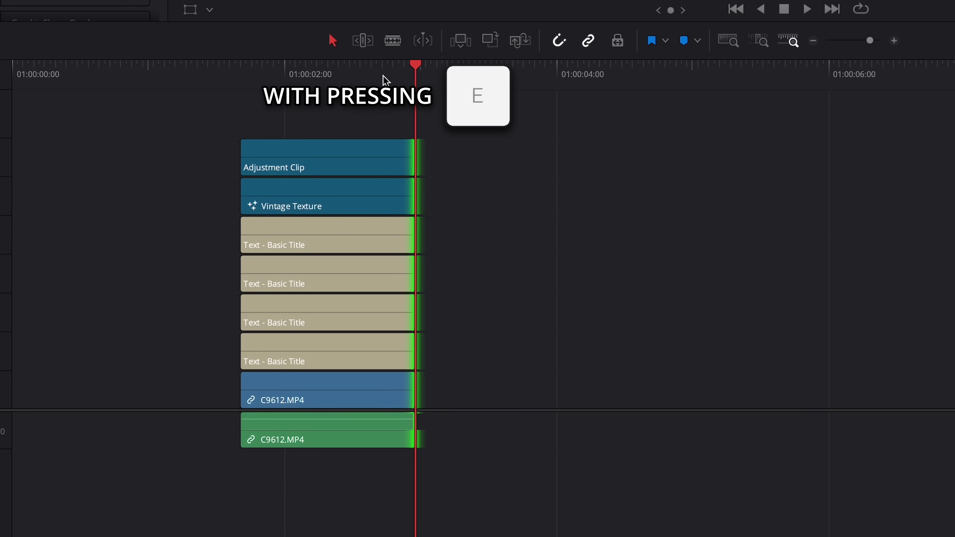
pyautogui.click(334, 79)
pyautogui.press('e')
pyautogui.click(635, 81)
pyautogui.press('e')
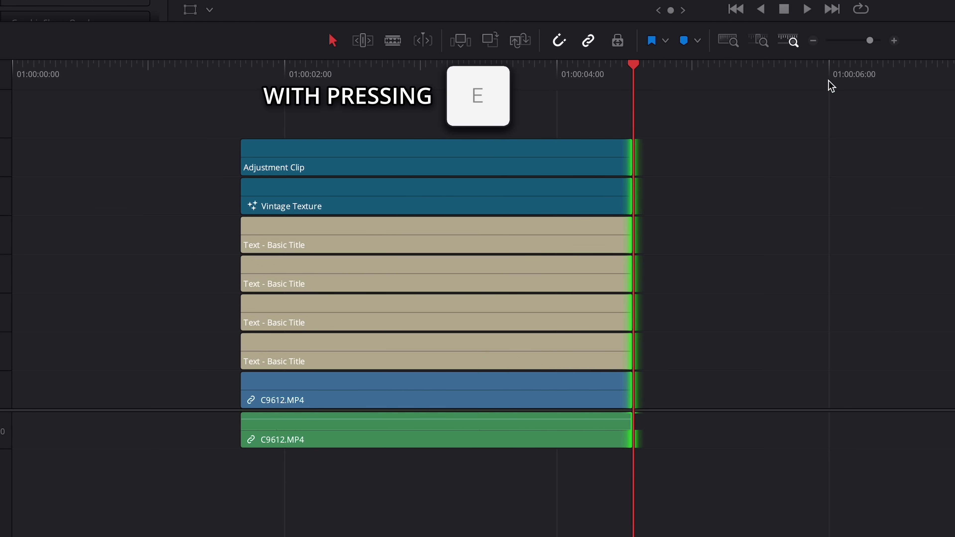
# Keep repositioning the playhead and pressing E until the stack ends just before 01:00:06:00
pyautogui.click(831, 87)
pyautogui.press('e')
pyautogui.click(940, 84)
pyautogui.press('e')
pyautogui.click(383, 77)
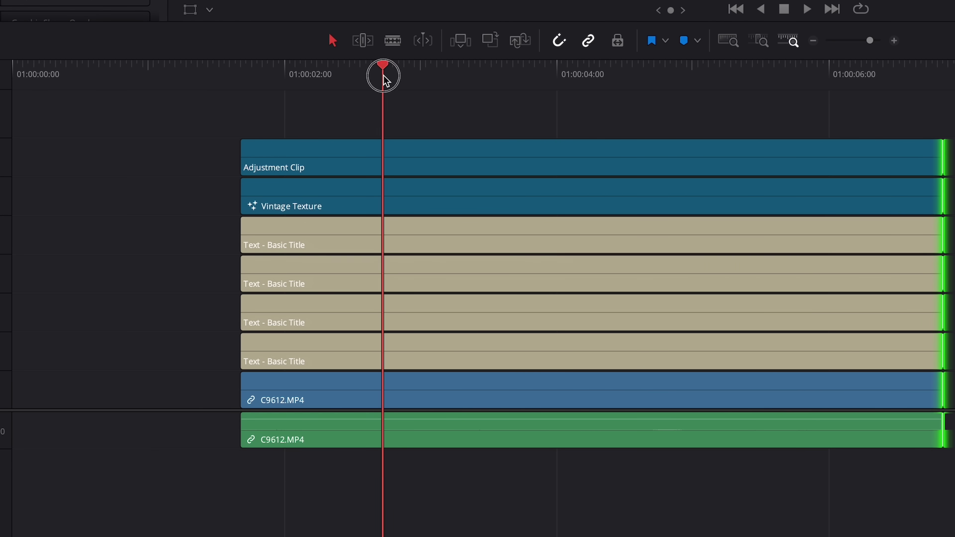
pyautogui.press('e')
pyautogui.click(513, 90)
pyautogui.press('e')
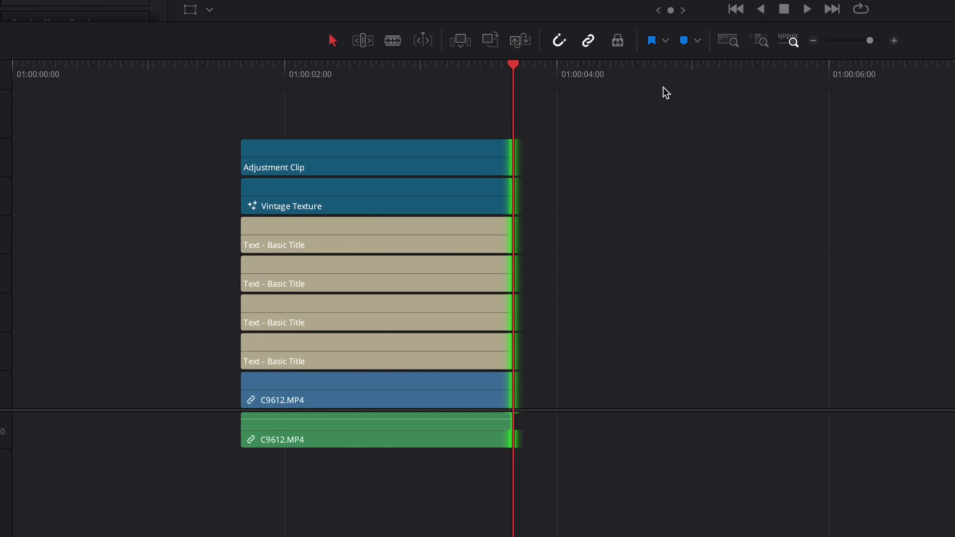
pyautogui.click(677, 91)
pyautogui.press('e')
pyautogui.click(790, 91)
pyautogui.press('e')
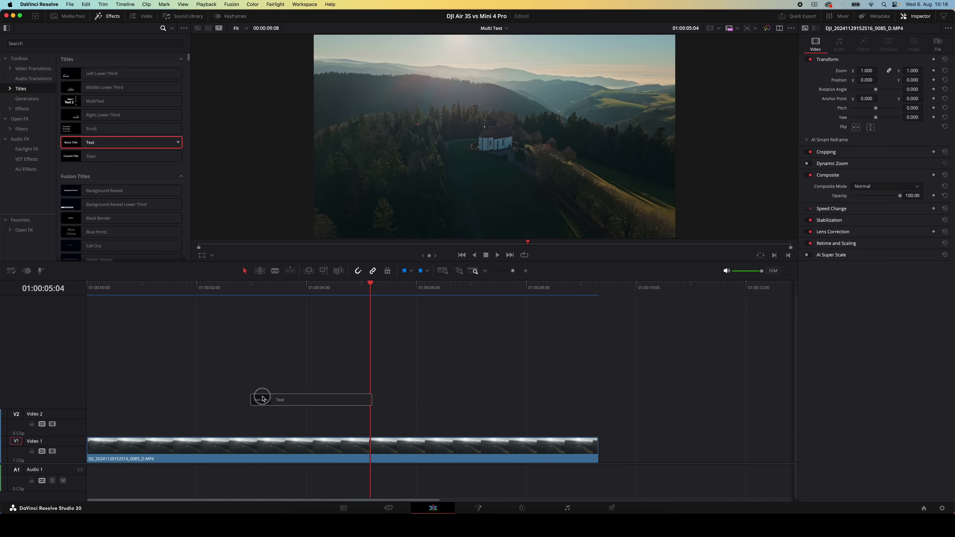
# Drag a Text title, then a MultiText title, onto V2 above the drone clip
pyautogui.moveTo(263, 399); pyautogui.dragTo(448, 315)
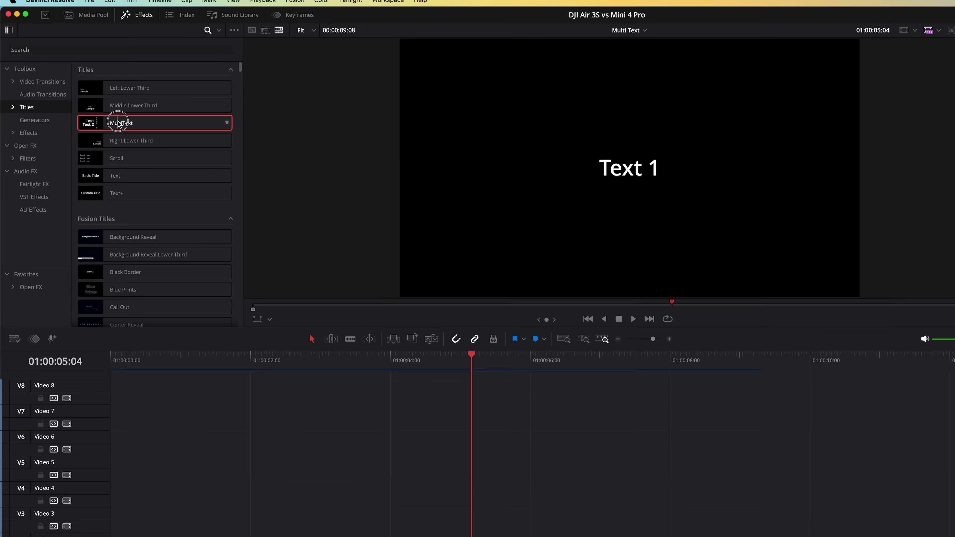
pyautogui.moveTo(192, 185); pyautogui.dragTo(354, 432)
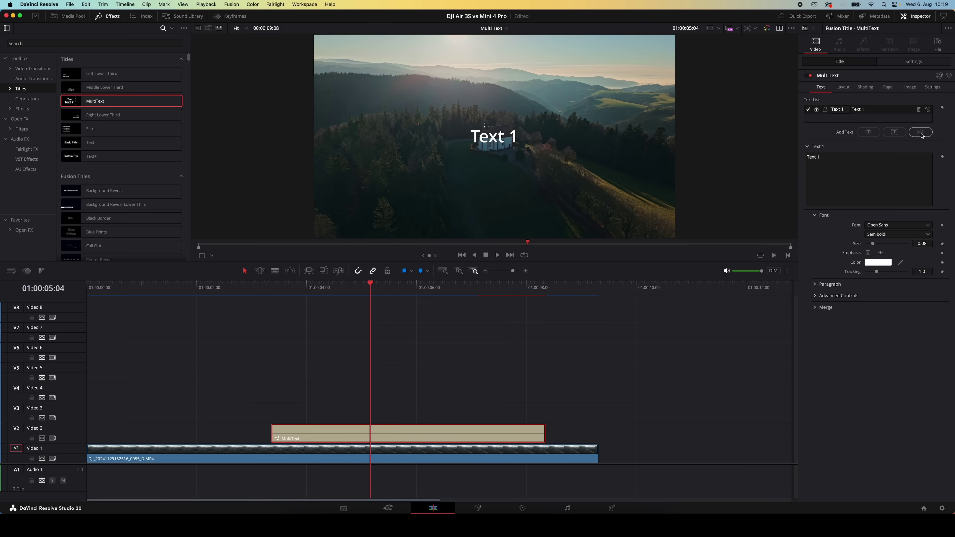
# Replace the 'Text 1' placeholder with the sample sentence 'your text stays neatly contained within the box…'
pyautogui.tripleClick(819, 158)
pyautogui.write('your text stays neatly contained withi')
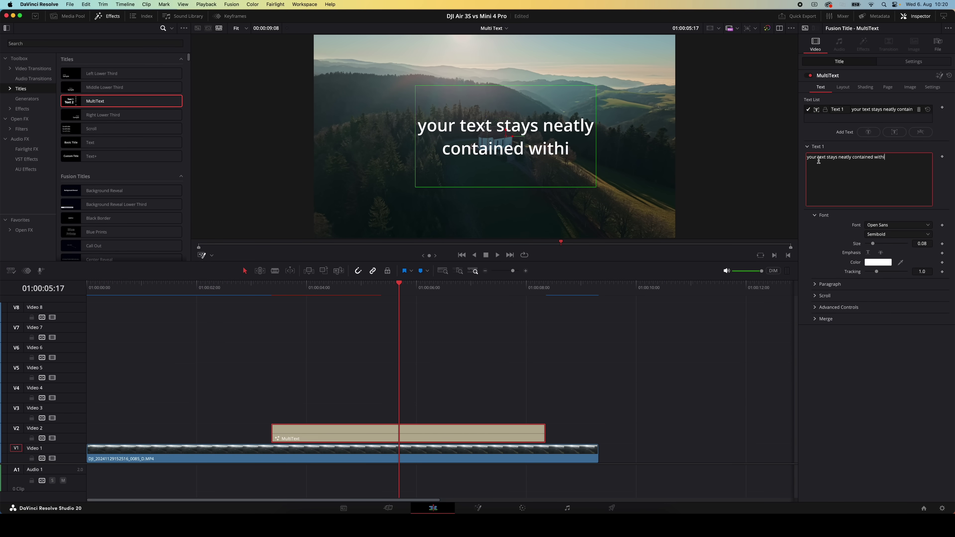
pyautogui.write('n the box, so when you move or ')
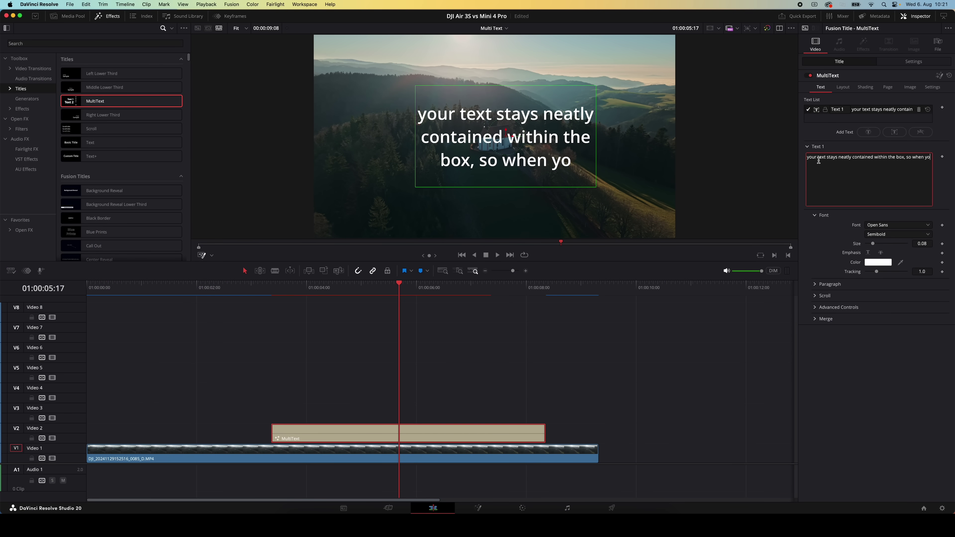
pyautogui.write('change the size of the box')
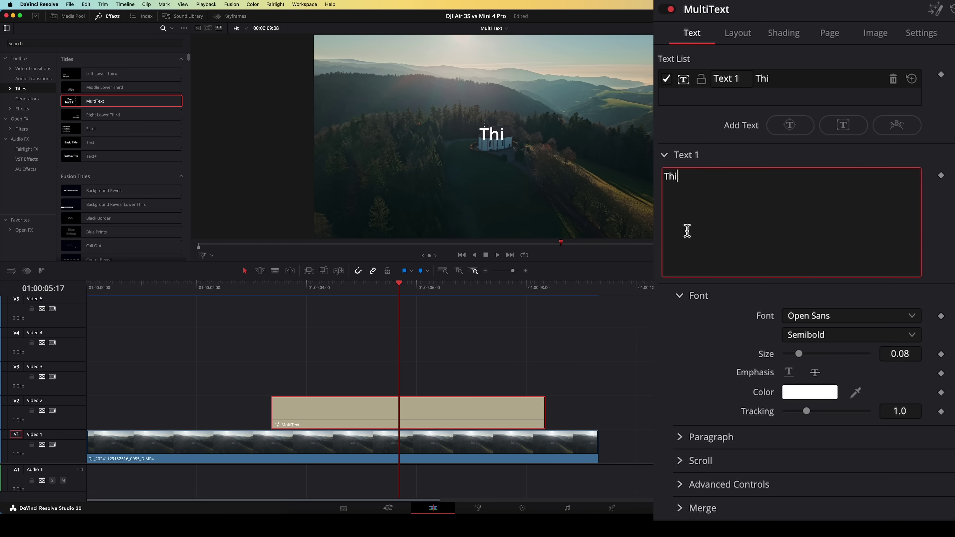
# Add text layers 'is' and 'not', plus a curved circle-text layer reading 'A church'
pyautogui.click(887, 131)
pyautogui.tripleClick(821, 183)
pyautogui.write('is')
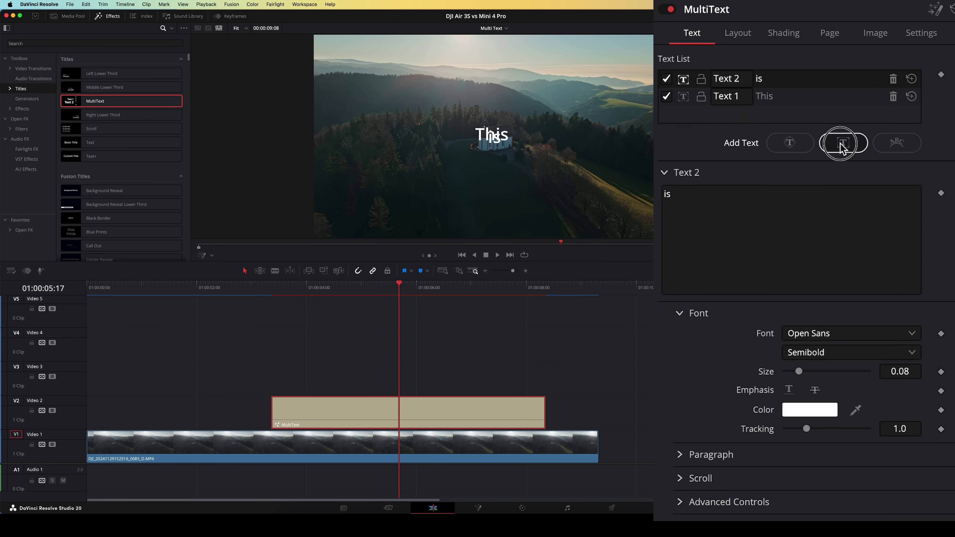
pyautogui.click(842, 144)
pyautogui.tripleClick(718, 231)
pyautogui.write('not')
pyautogui.click(854, 162)
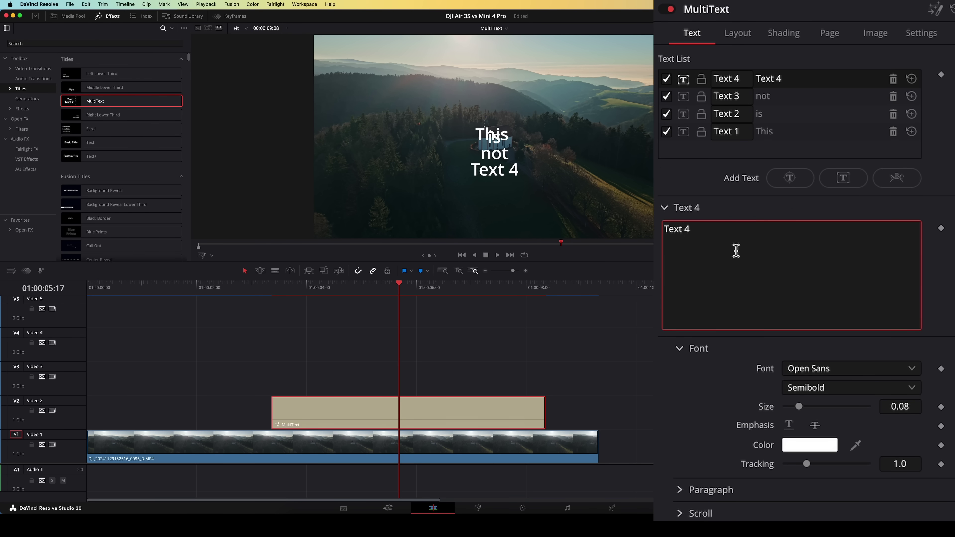
pyautogui.tripleClick(738, 251)
pyautogui.click(894, 79)
pyautogui.click(894, 180)
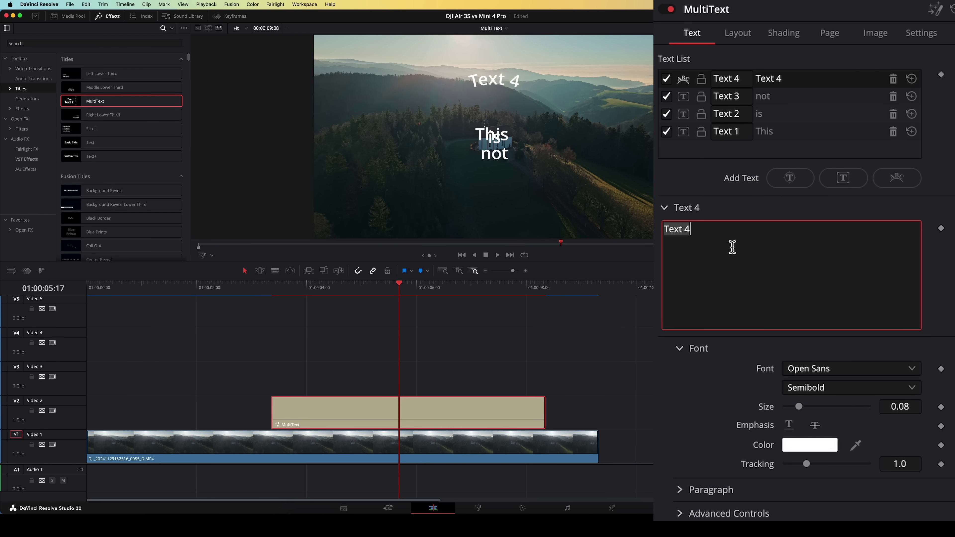
pyautogui.tripleClick(731, 247)
pyautogui.write('A church')
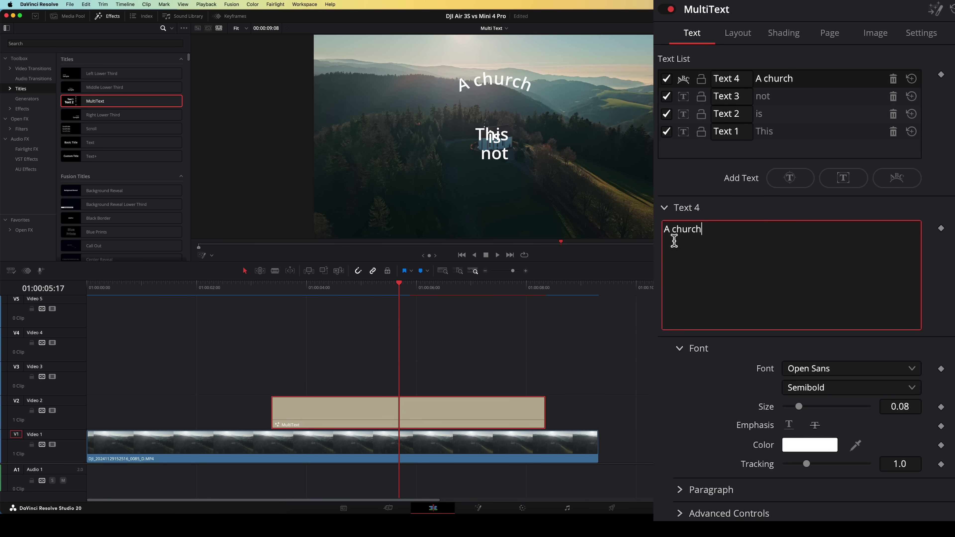
# Position This, is and not stacked above the church, with A church below it
pyautogui.click(765, 130)
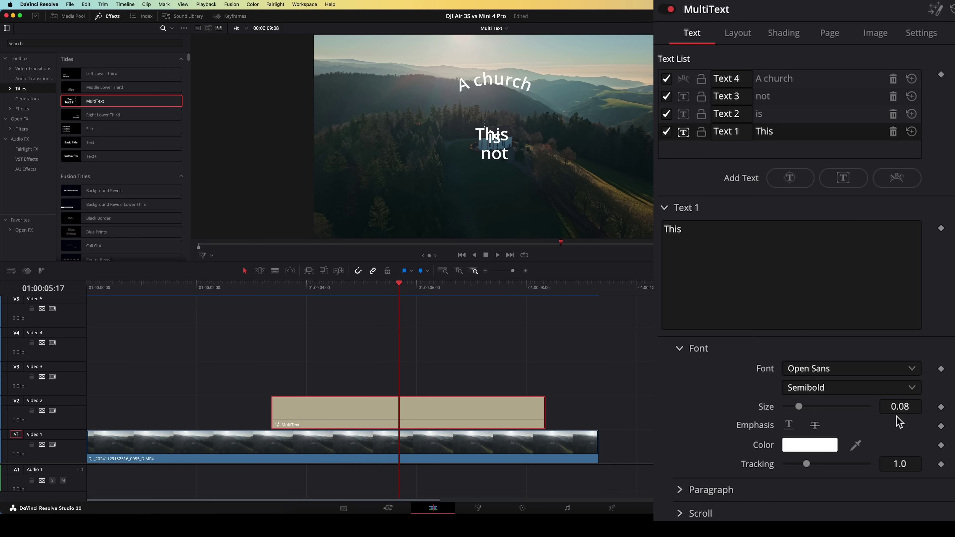
pyautogui.click(737, 33)
pyautogui.moveTo(901, 313); pyautogui.dragTo(547, 180)
pyautogui.click(765, 114)
pyautogui.moveTo(901, 312); pyautogui.dragTo(823, 293)
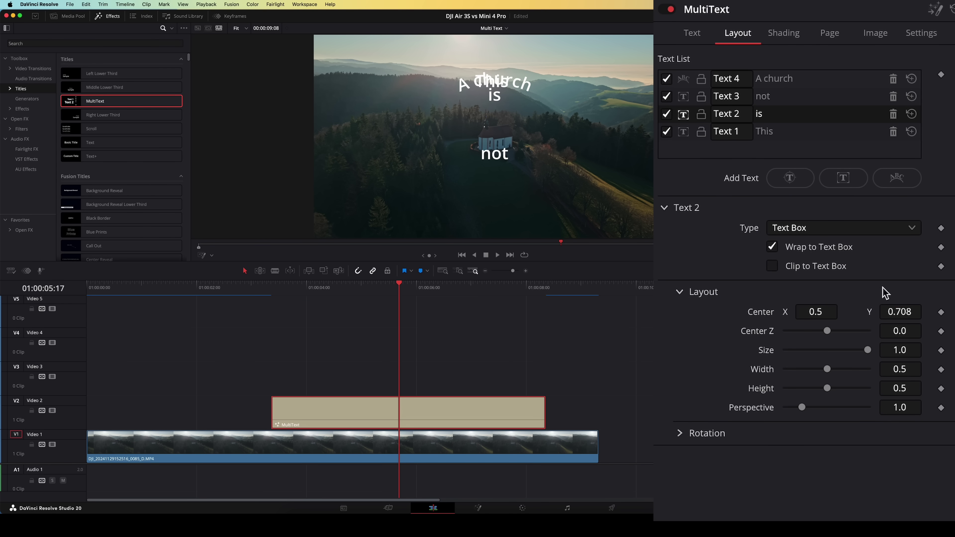
pyautogui.click(766, 96)
pyautogui.moveTo(900, 331)
pyautogui.mouseDown()
pyautogui.moveTo(865, 331)
pyautogui.moveTo(448, 224)
pyautogui.moveTo(901, 331)
pyautogui.mouseUp()
pyautogui.moveTo(900, 312)
pyautogui.mouseDown()
pyautogui.moveTo(486, 203)
pyautogui.moveTo(897, 309)
pyautogui.mouseUp()
pyautogui.click(774, 78)
pyautogui.moveTo(901, 274); pyautogui.dragTo(586, 230)
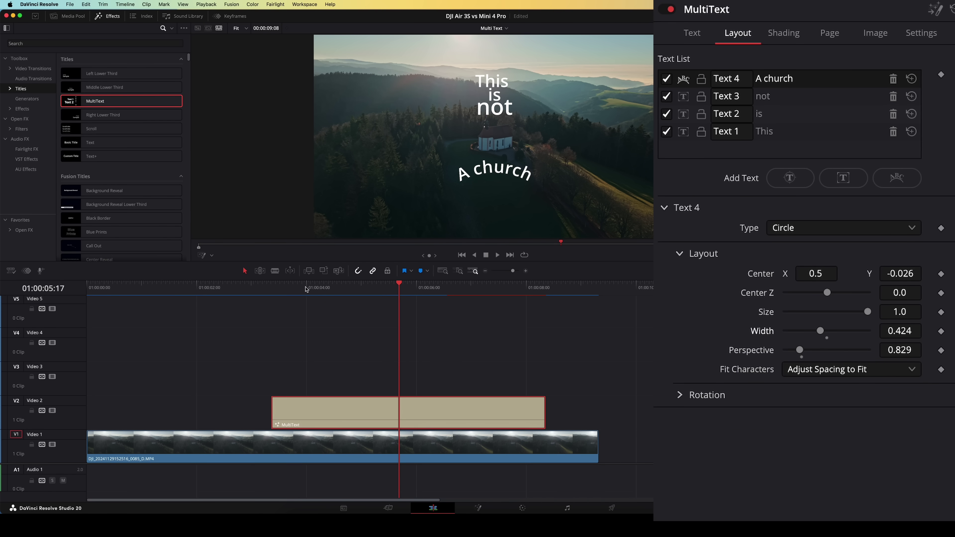
pyautogui.moveTo(276, 294); pyautogui.dragTo(272, 296)
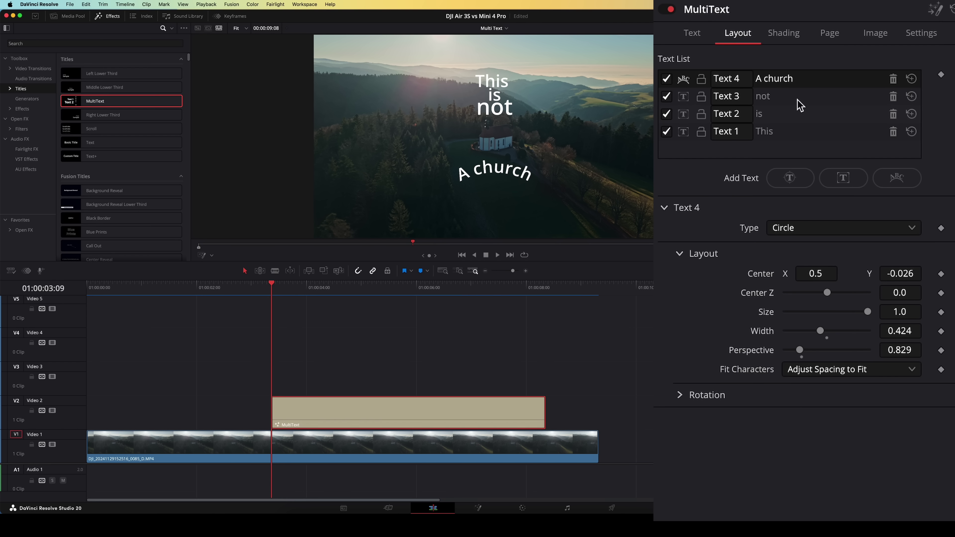
# Keyframe A church, not and is off at 01:00:03:09, then turn is back on at 01:00:03:16
pyautogui.click(666, 78)
pyautogui.click(666, 96)
pyautogui.click(667, 114)
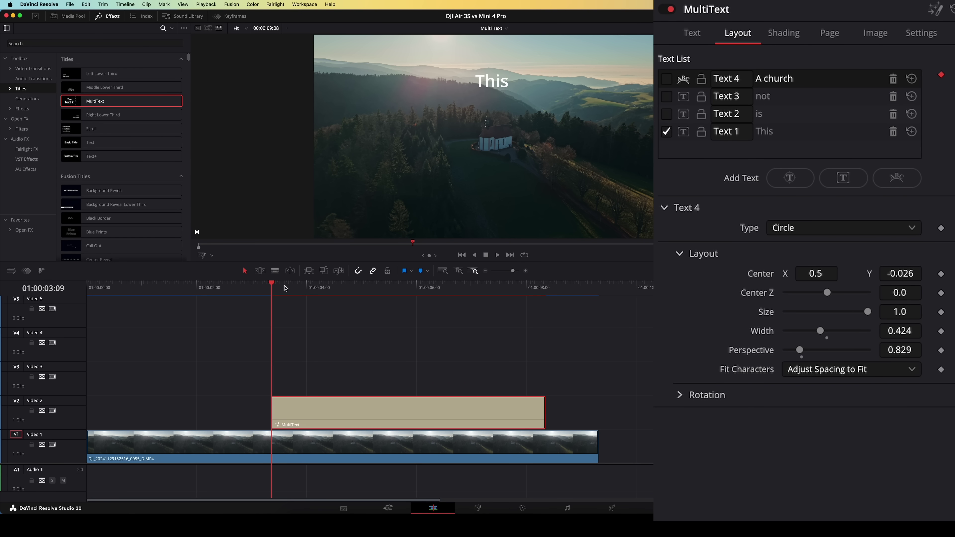
pyautogui.moveTo(272, 287); pyautogui.dragTo(286, 292)
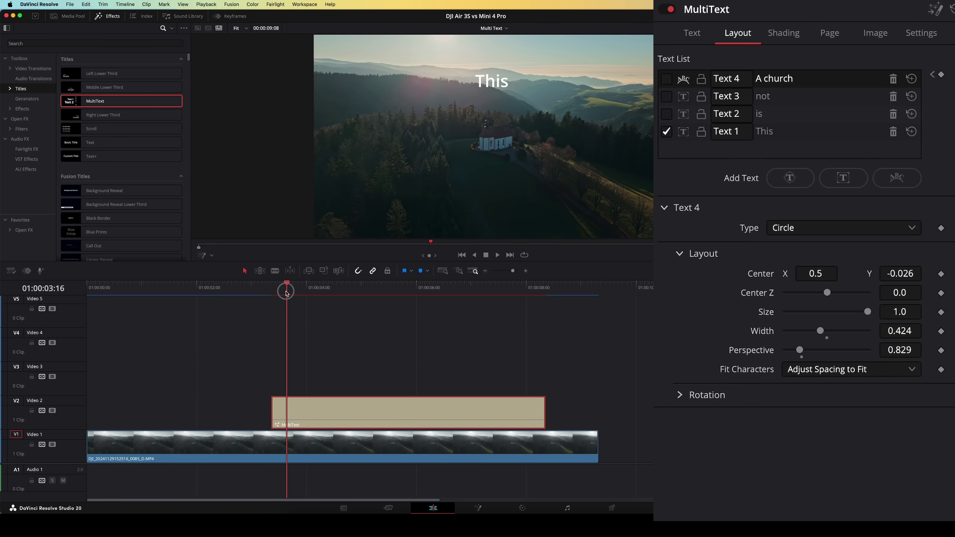
pyautogui.click(667, 120)
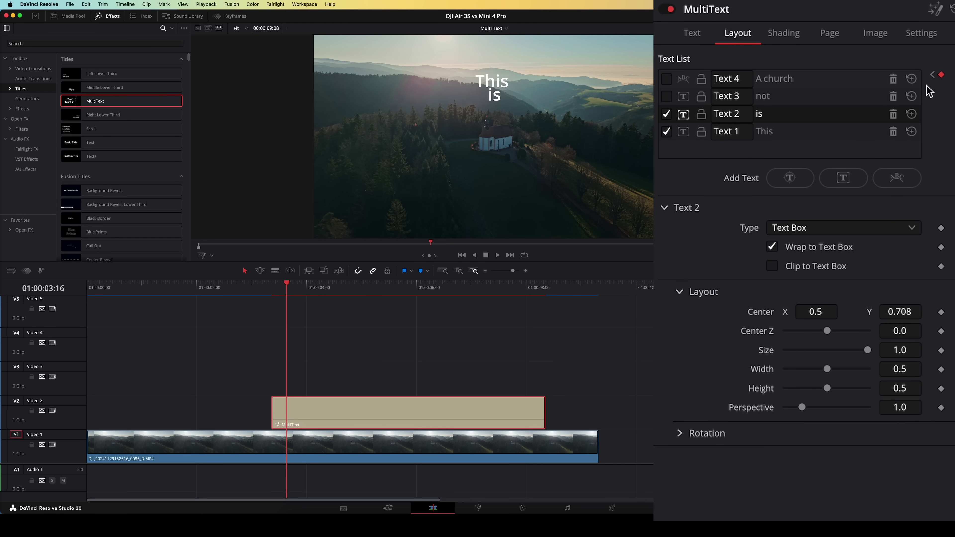
# Play the title from before its start to preview the word-by-word reveal
pyautogui.click(257, 287)
pyautogui.press('space')
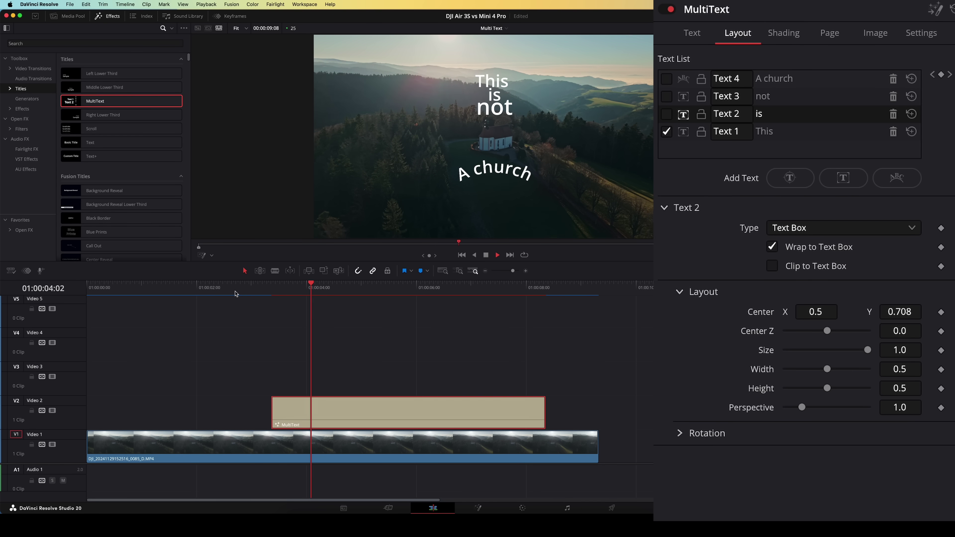
pyautogui.click(235, 293)
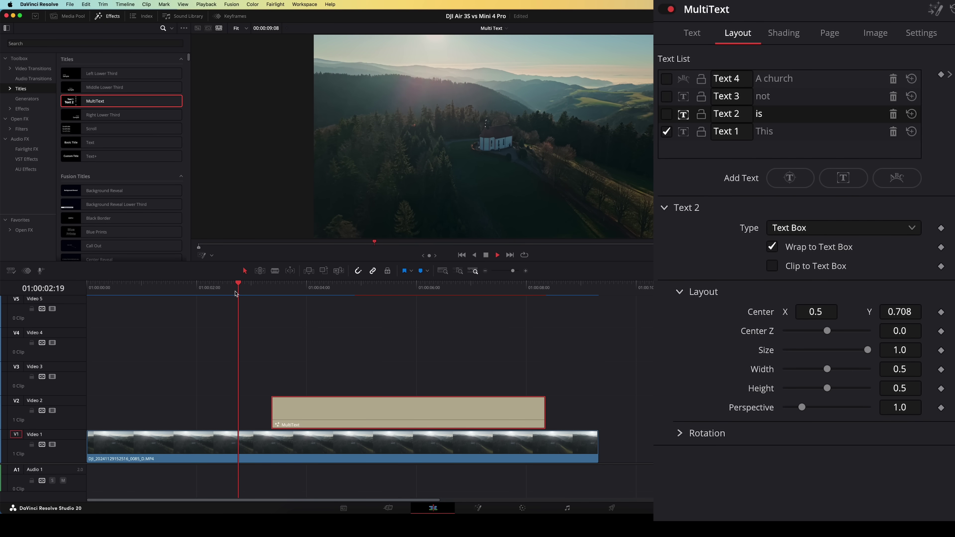